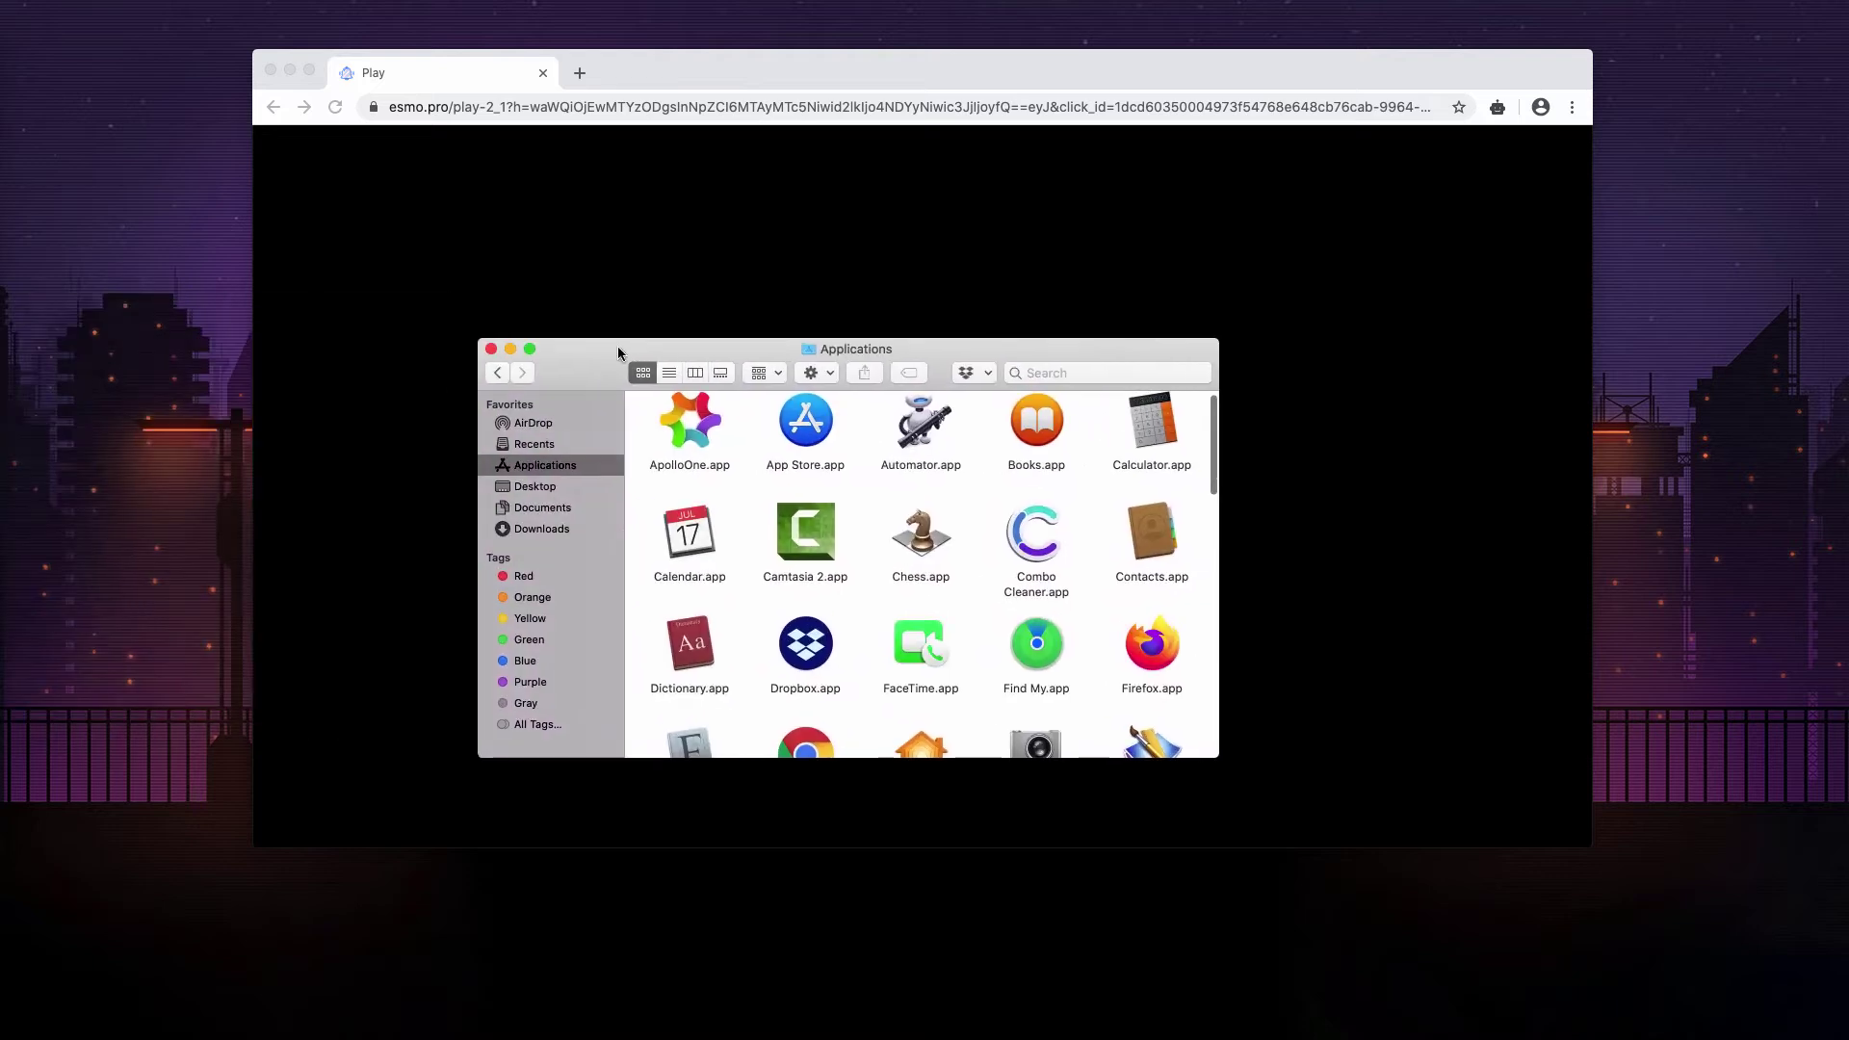
- Move and enlarge the Applications window, then browse the apps down to Voice Memos and VOX
left_click_drag(992, 343, 980, 327)
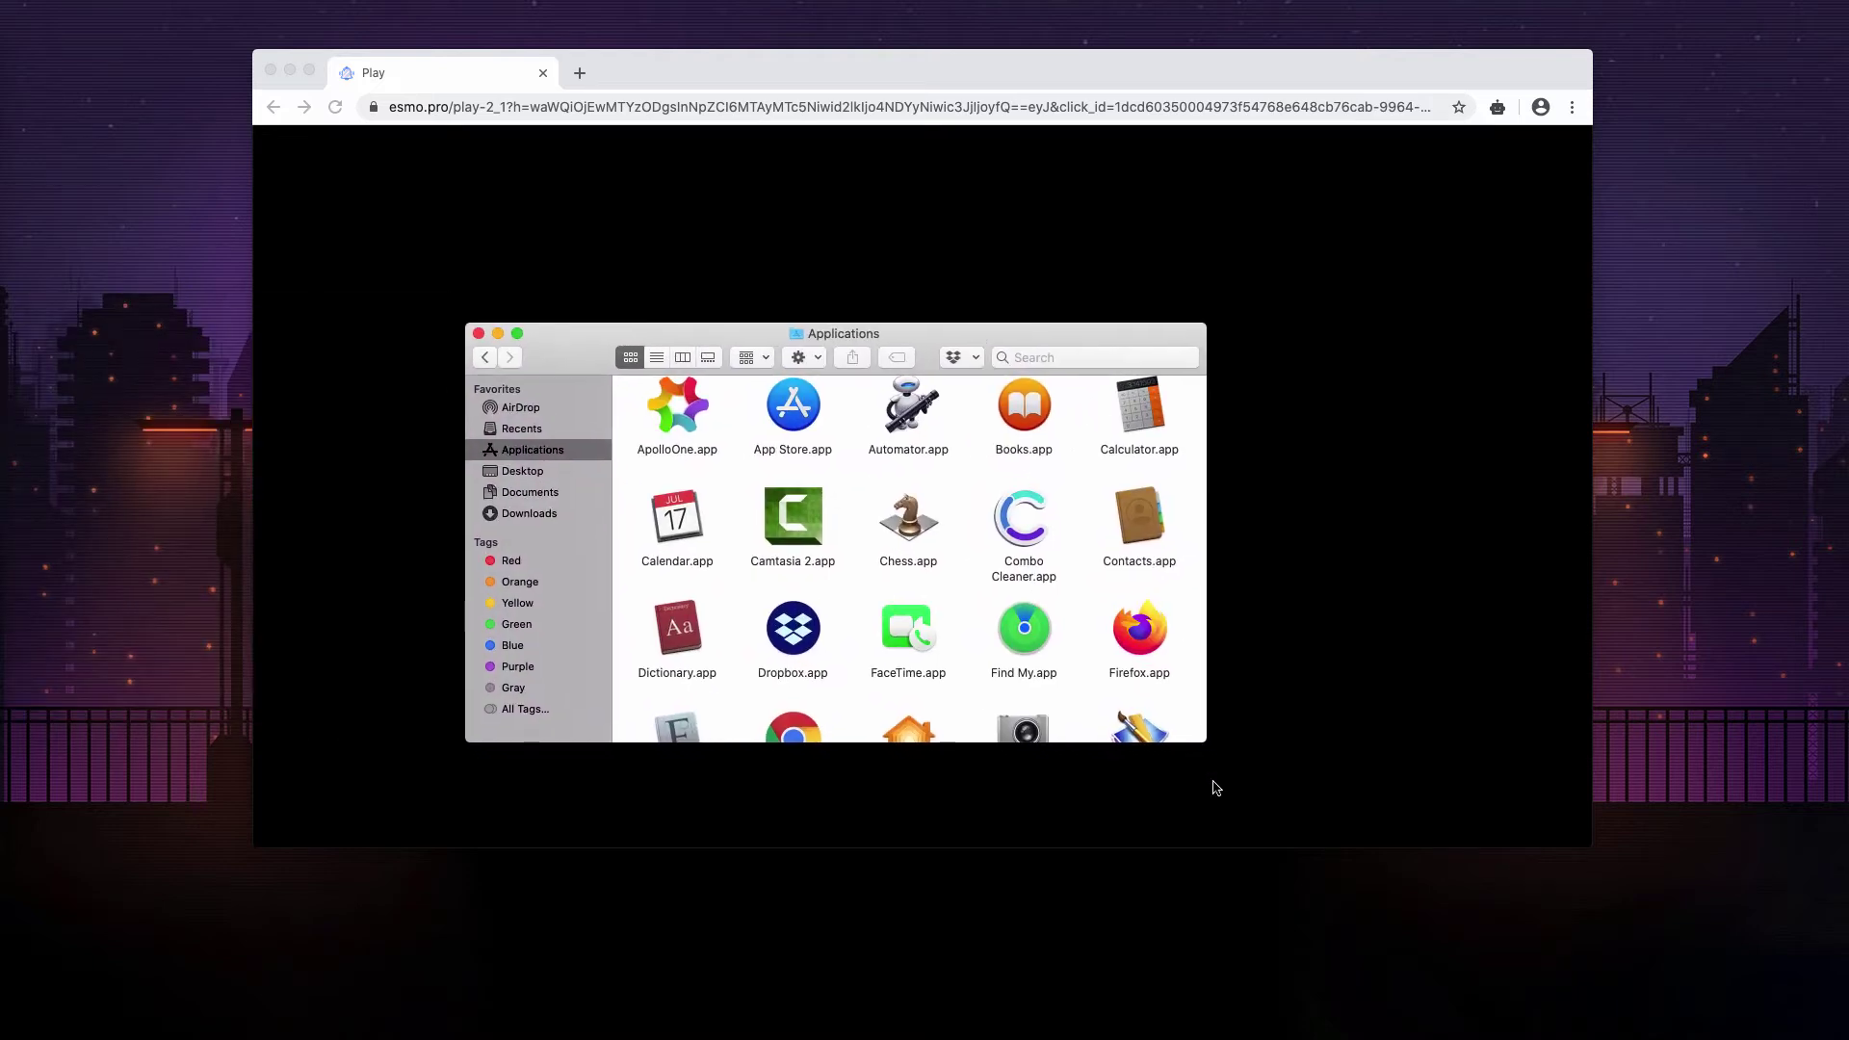
left_click_drag(1204, 741, 1338, 864)
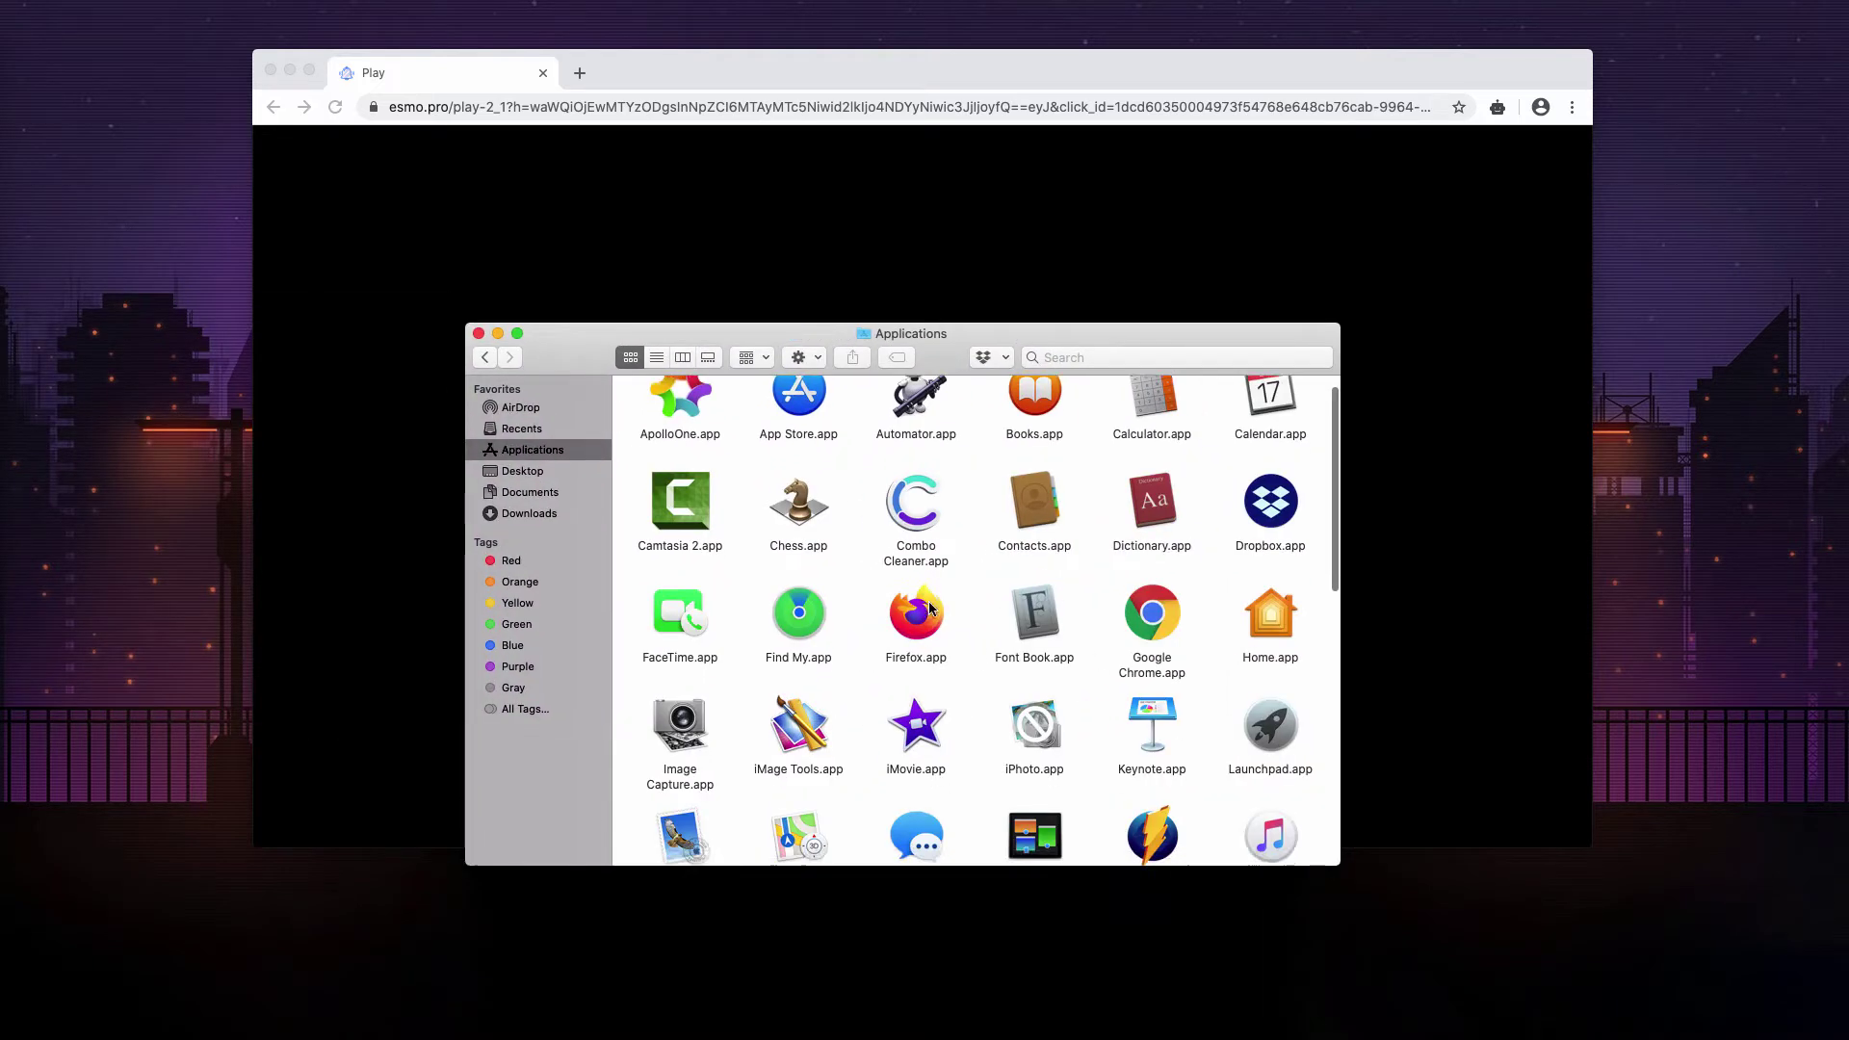
scroll(594, 601, "down", 1)
scroll(771, 617, "down", 1)
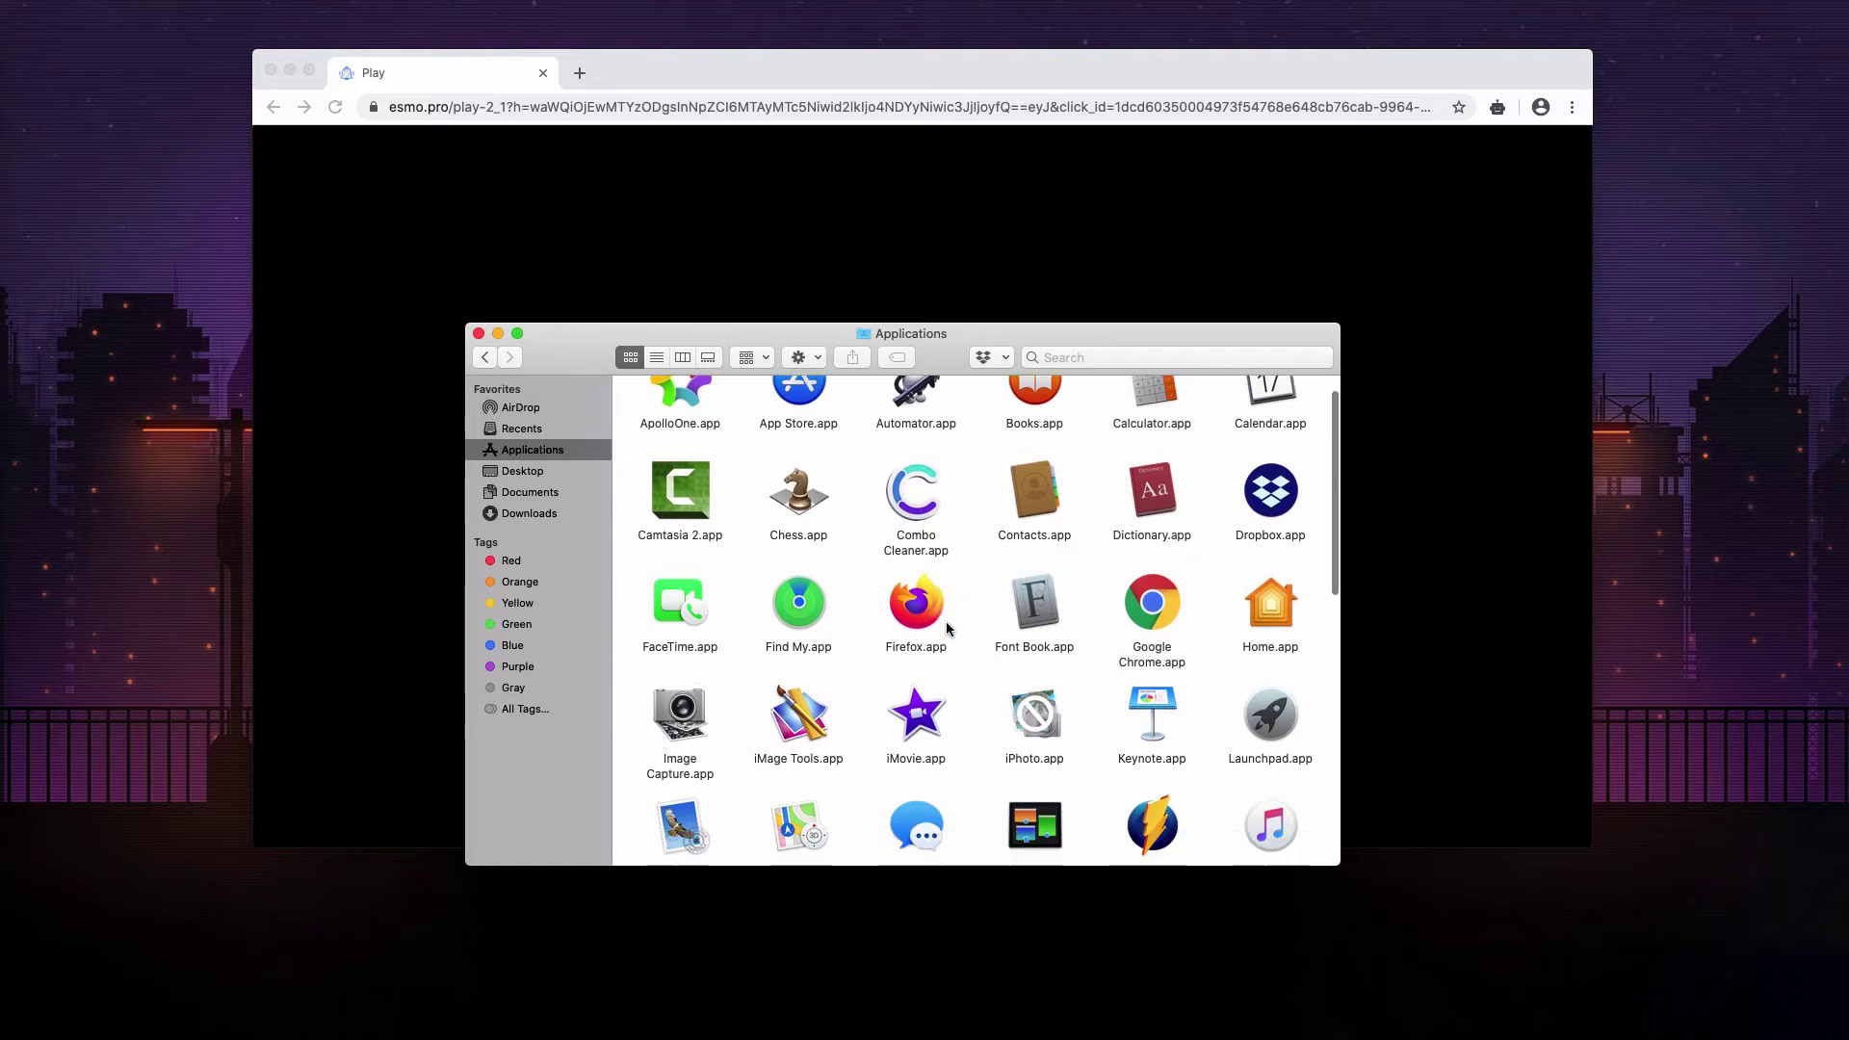
scroll(946, 622, "down", 5)
scroll(945, 622, "down", 5)
scroll(945, 622, "down", 3)
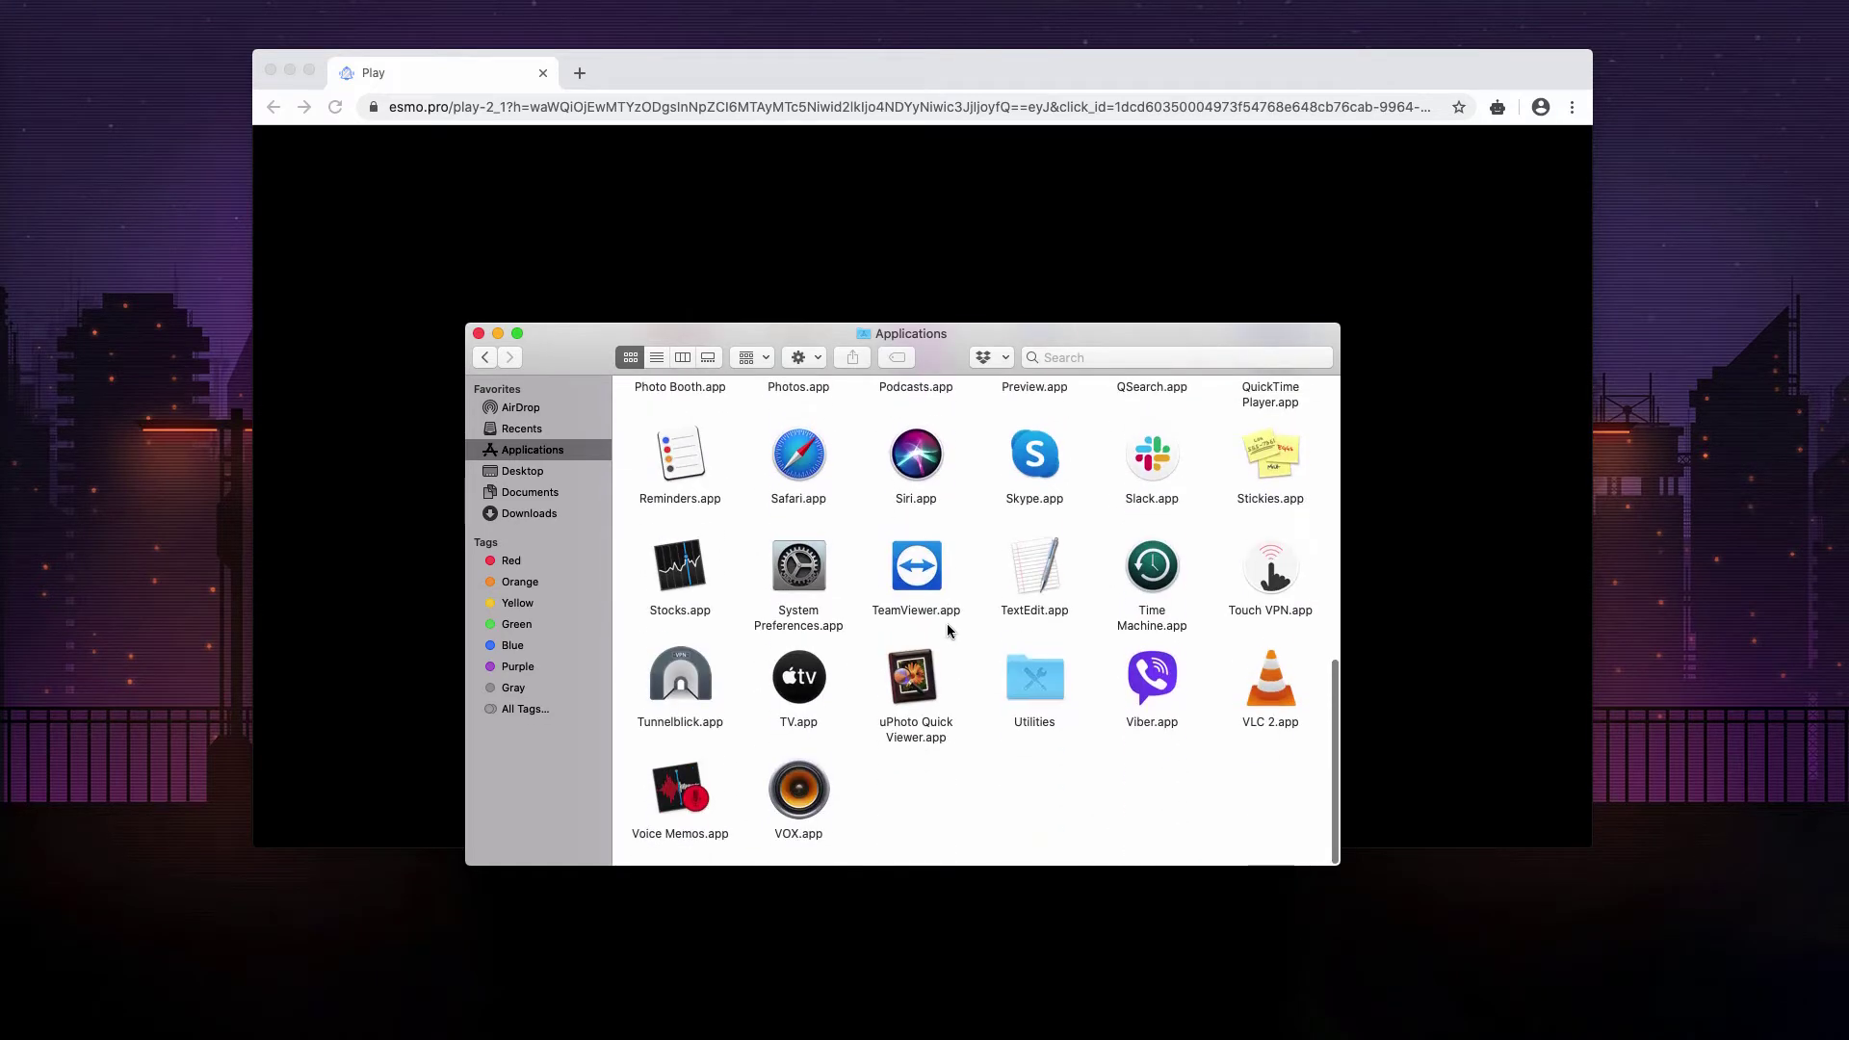
scroll(947, 631, "up", 5)
scroll(947, 631, "up", 3)
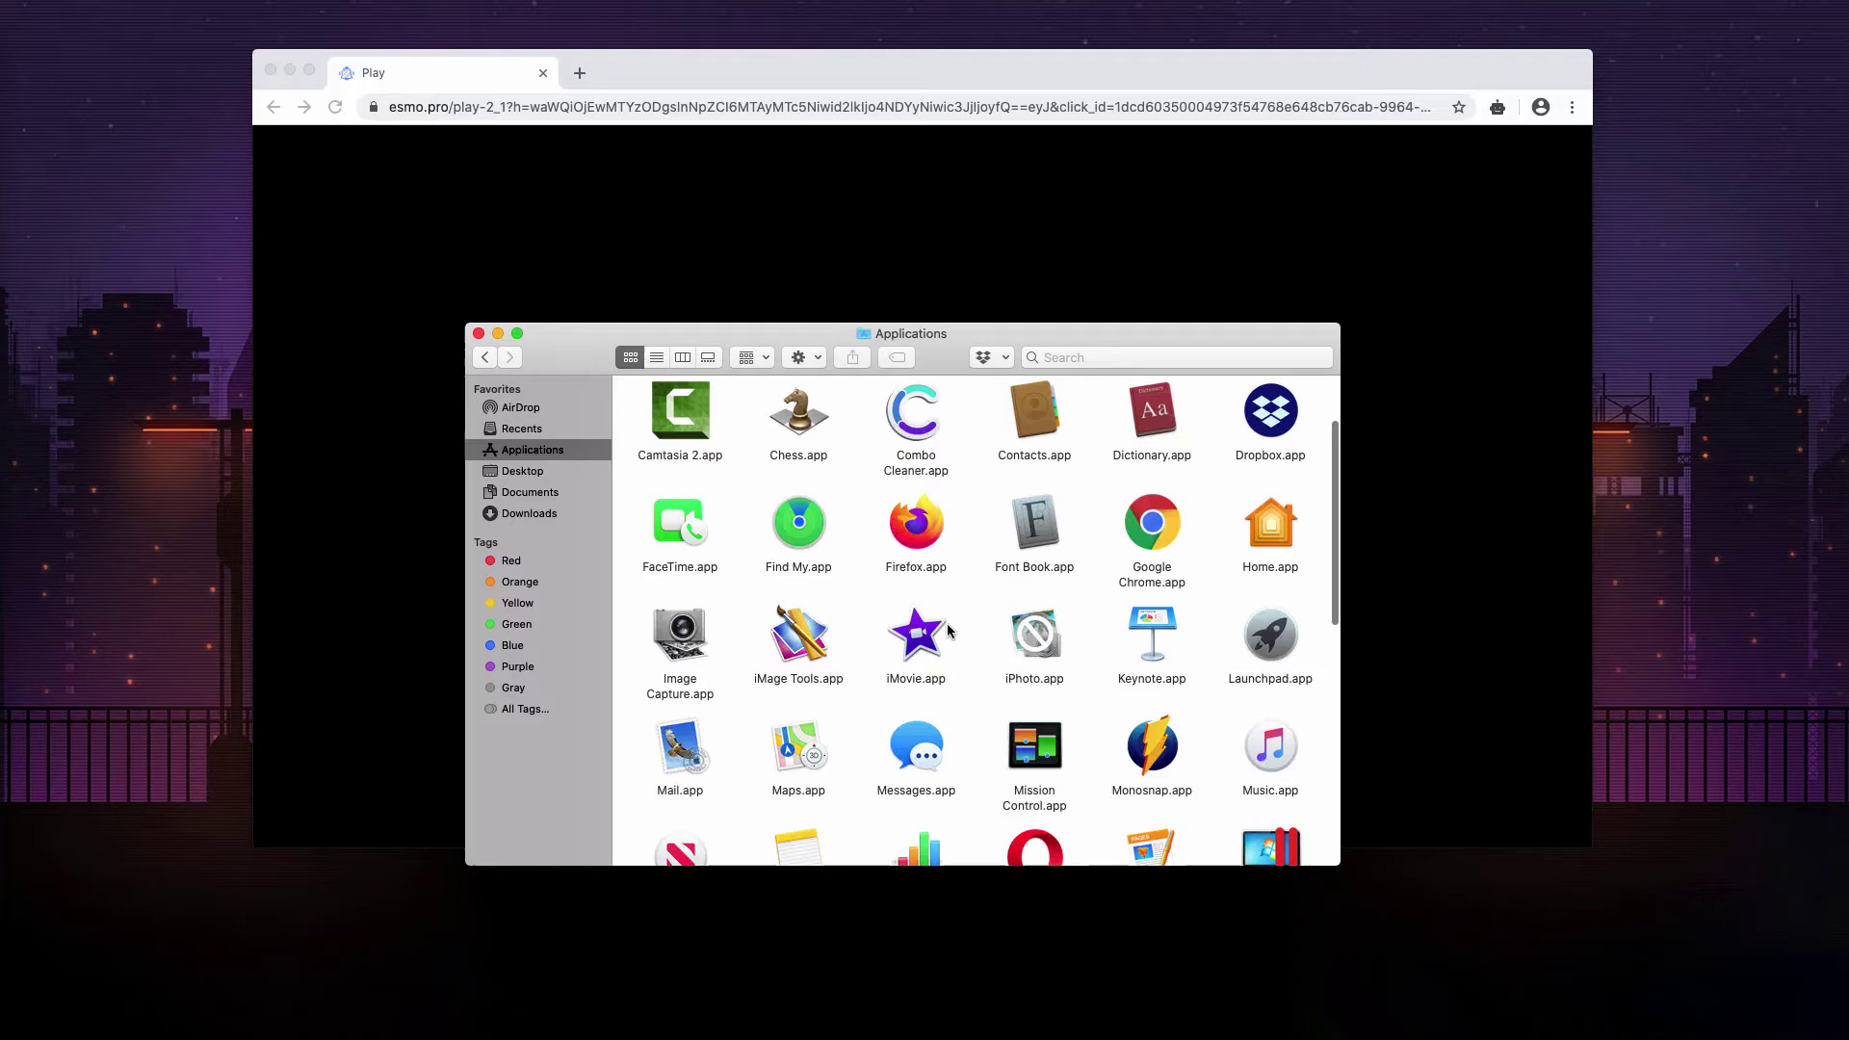
scroll(947, 631, "up", 2)
scroll(948, 631, "down", 4)
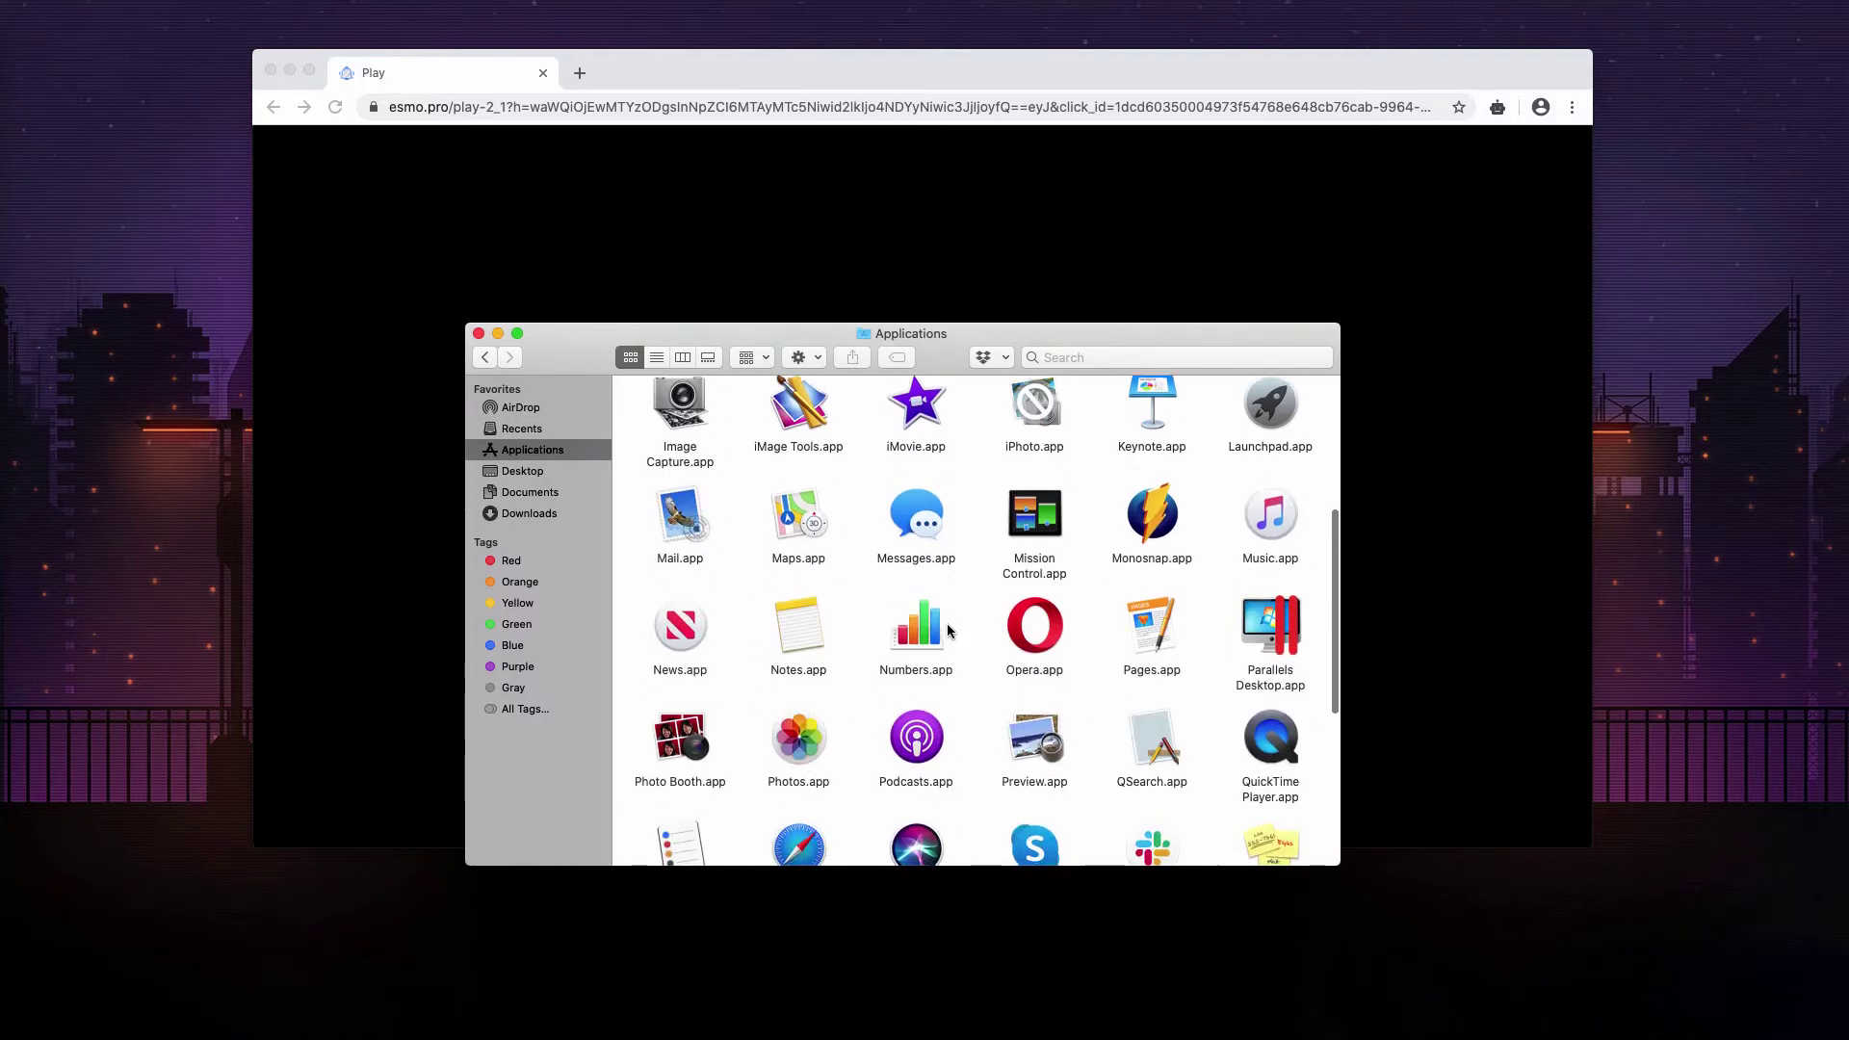
scroll(947, 631, "down", 5)
scroll(948, 631, "down", 3)
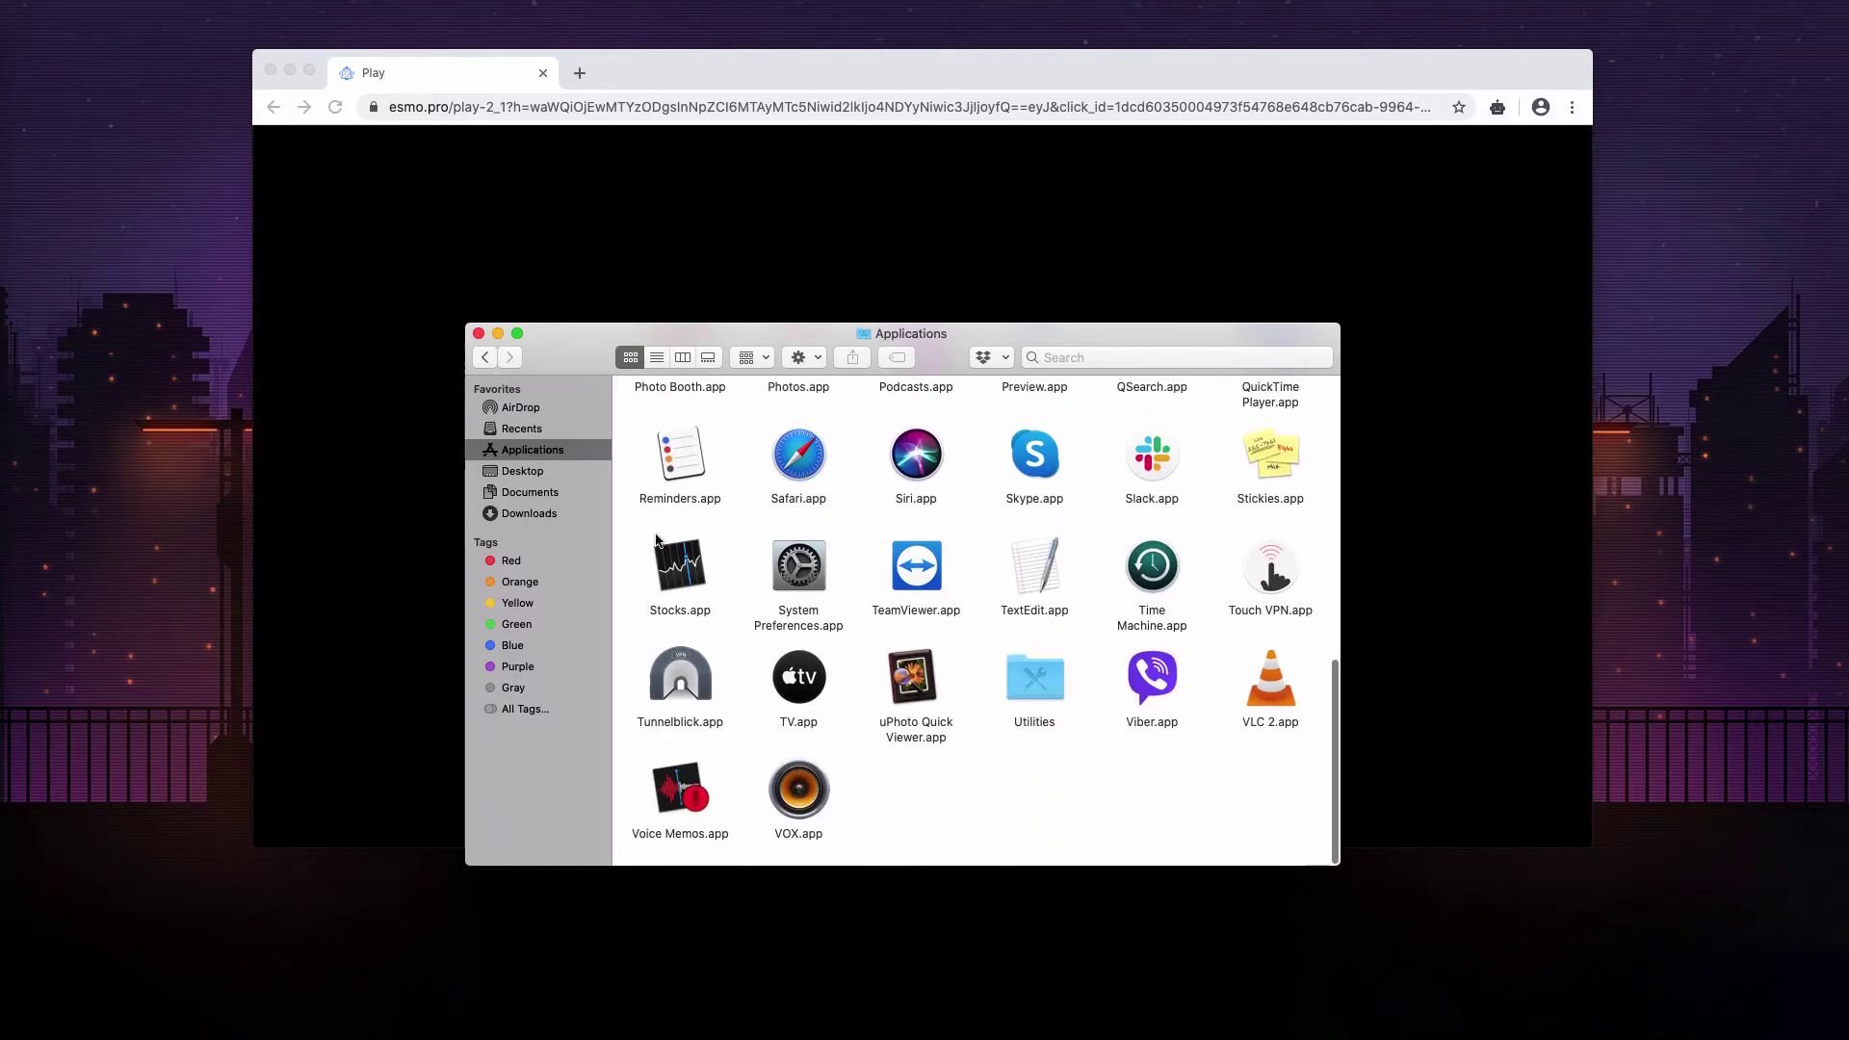
scroll(751, 640, "up", 2)
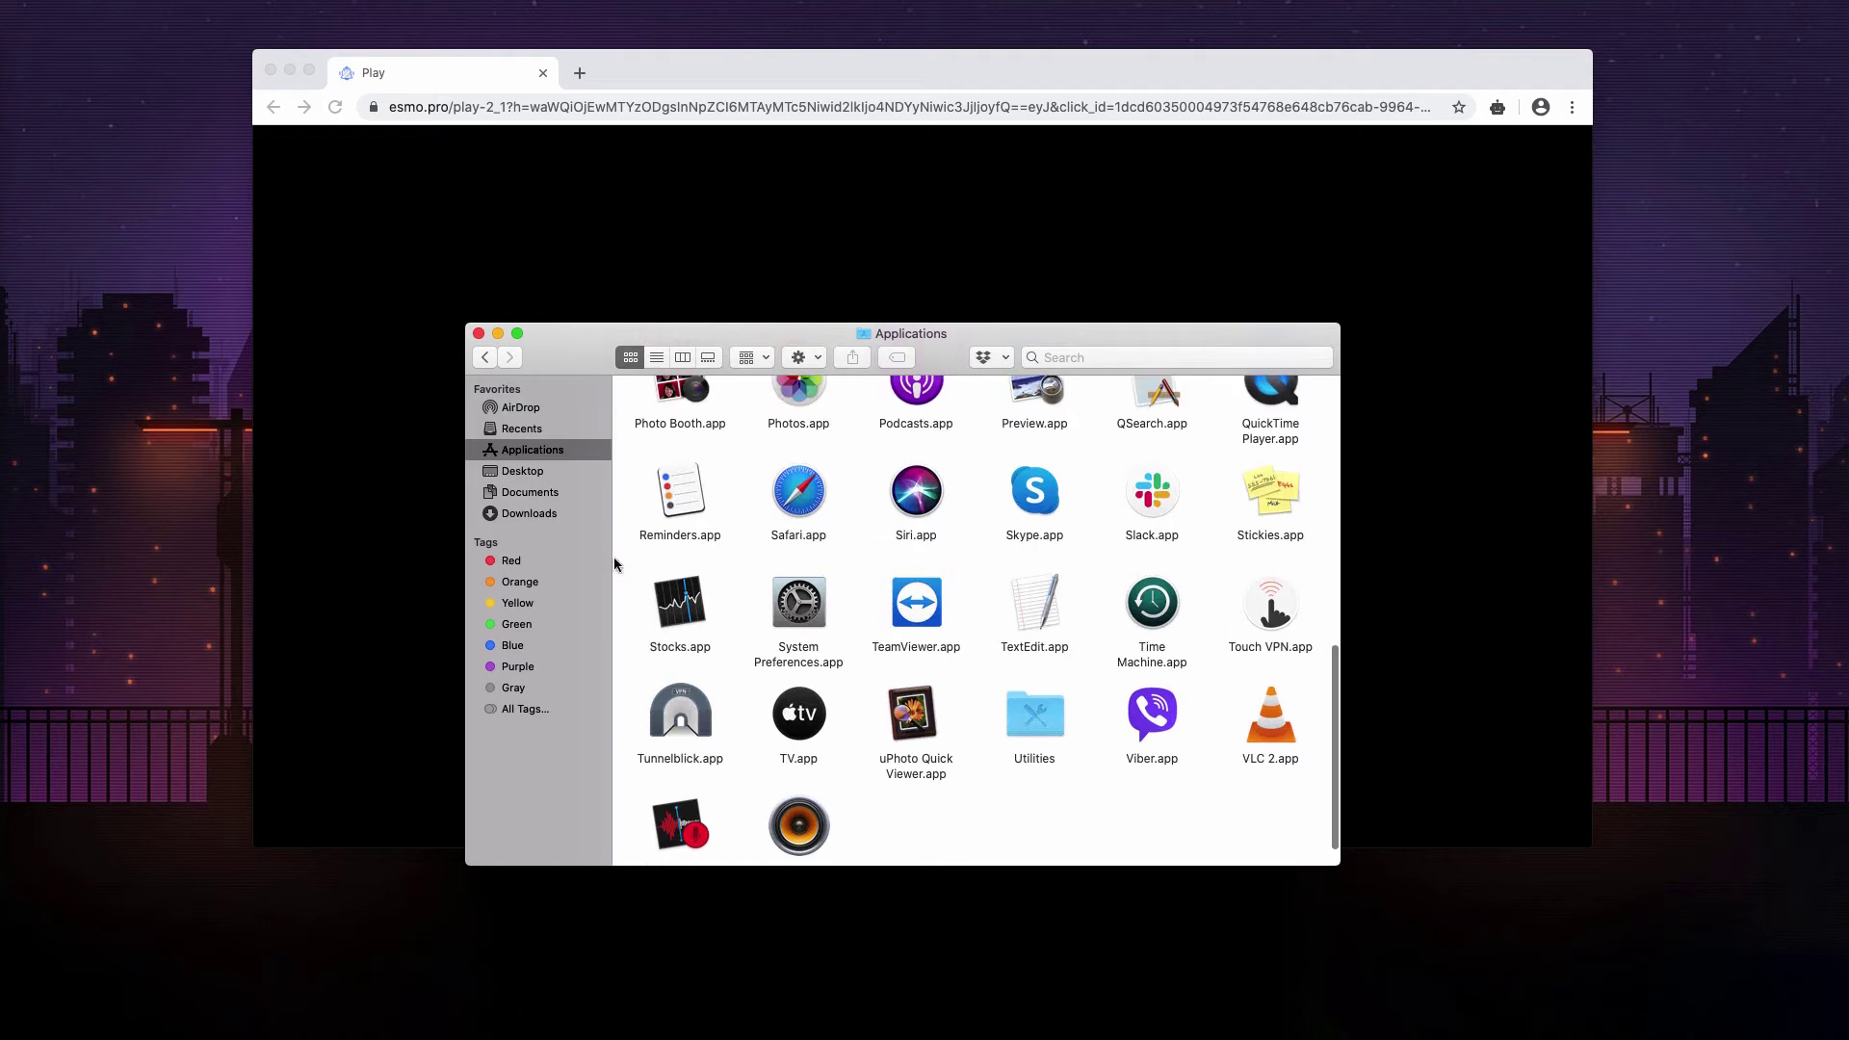
- Close the Finder Applications window and open Chrome's Settings in a new tab
left_click(477, 334)
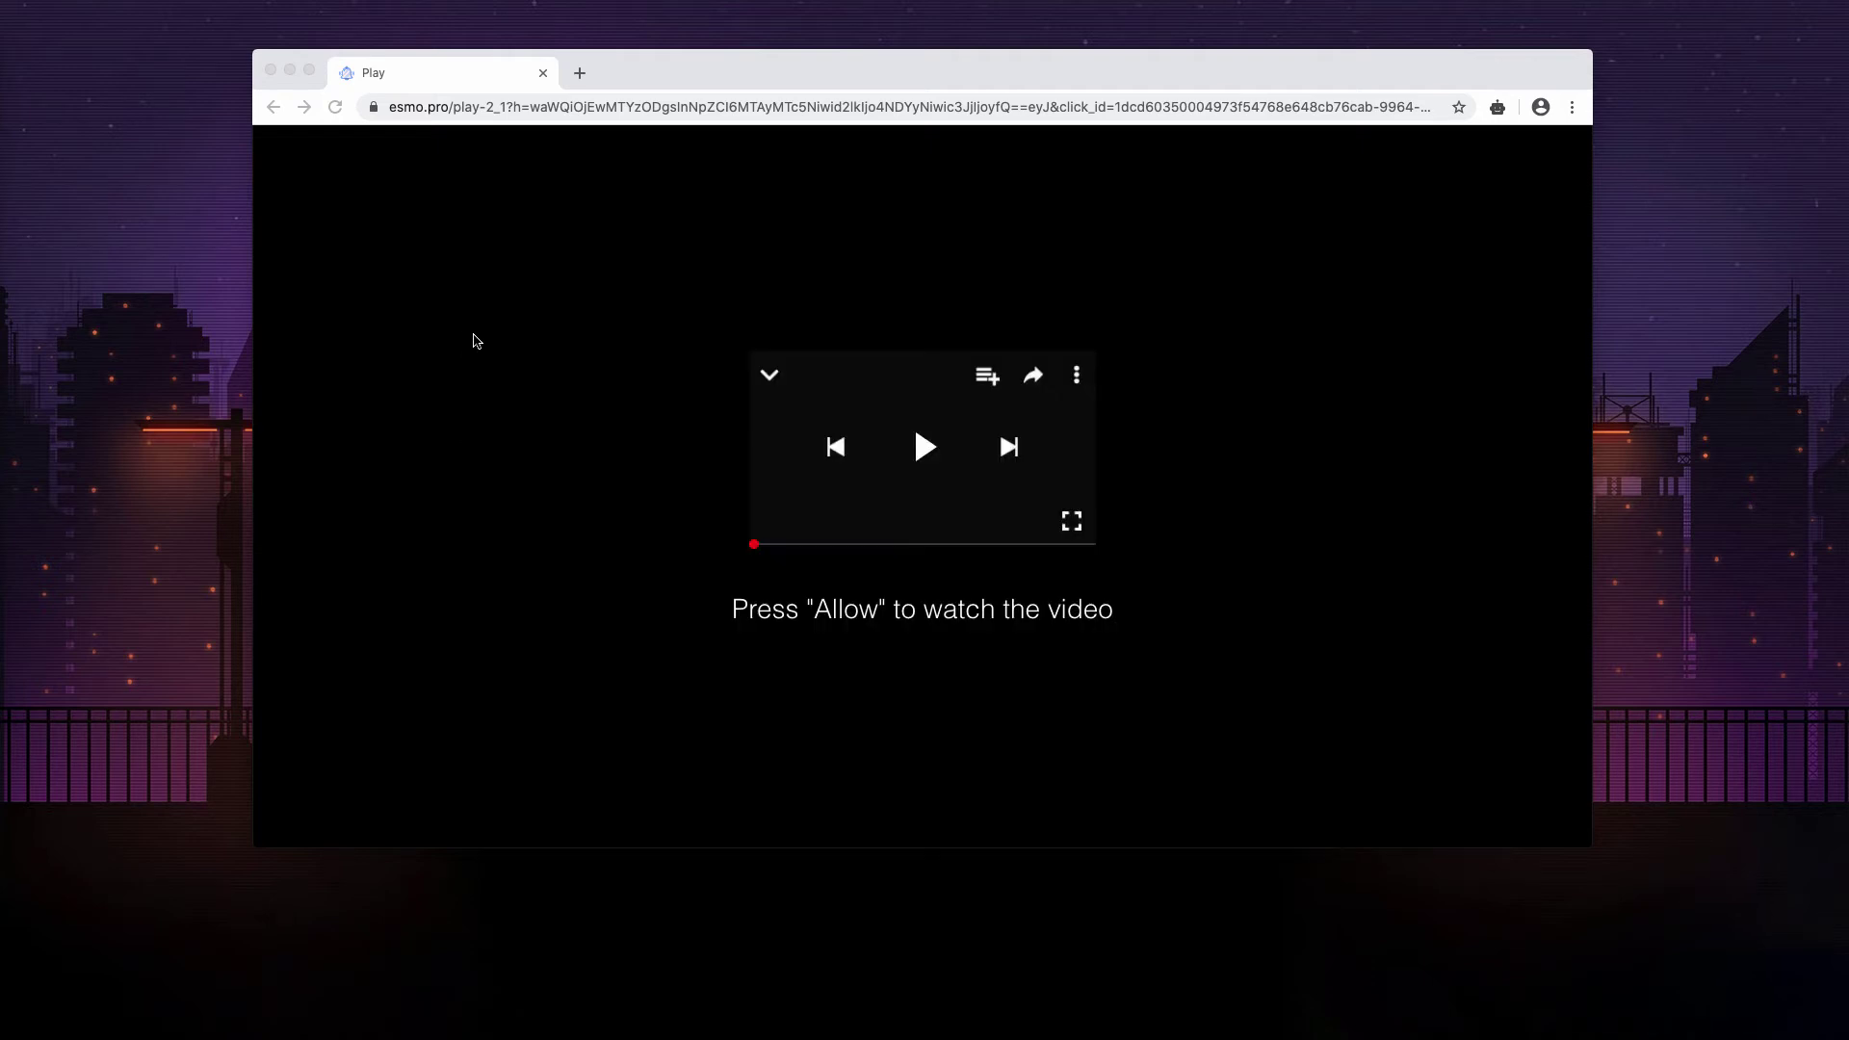
left_click(688, 75)
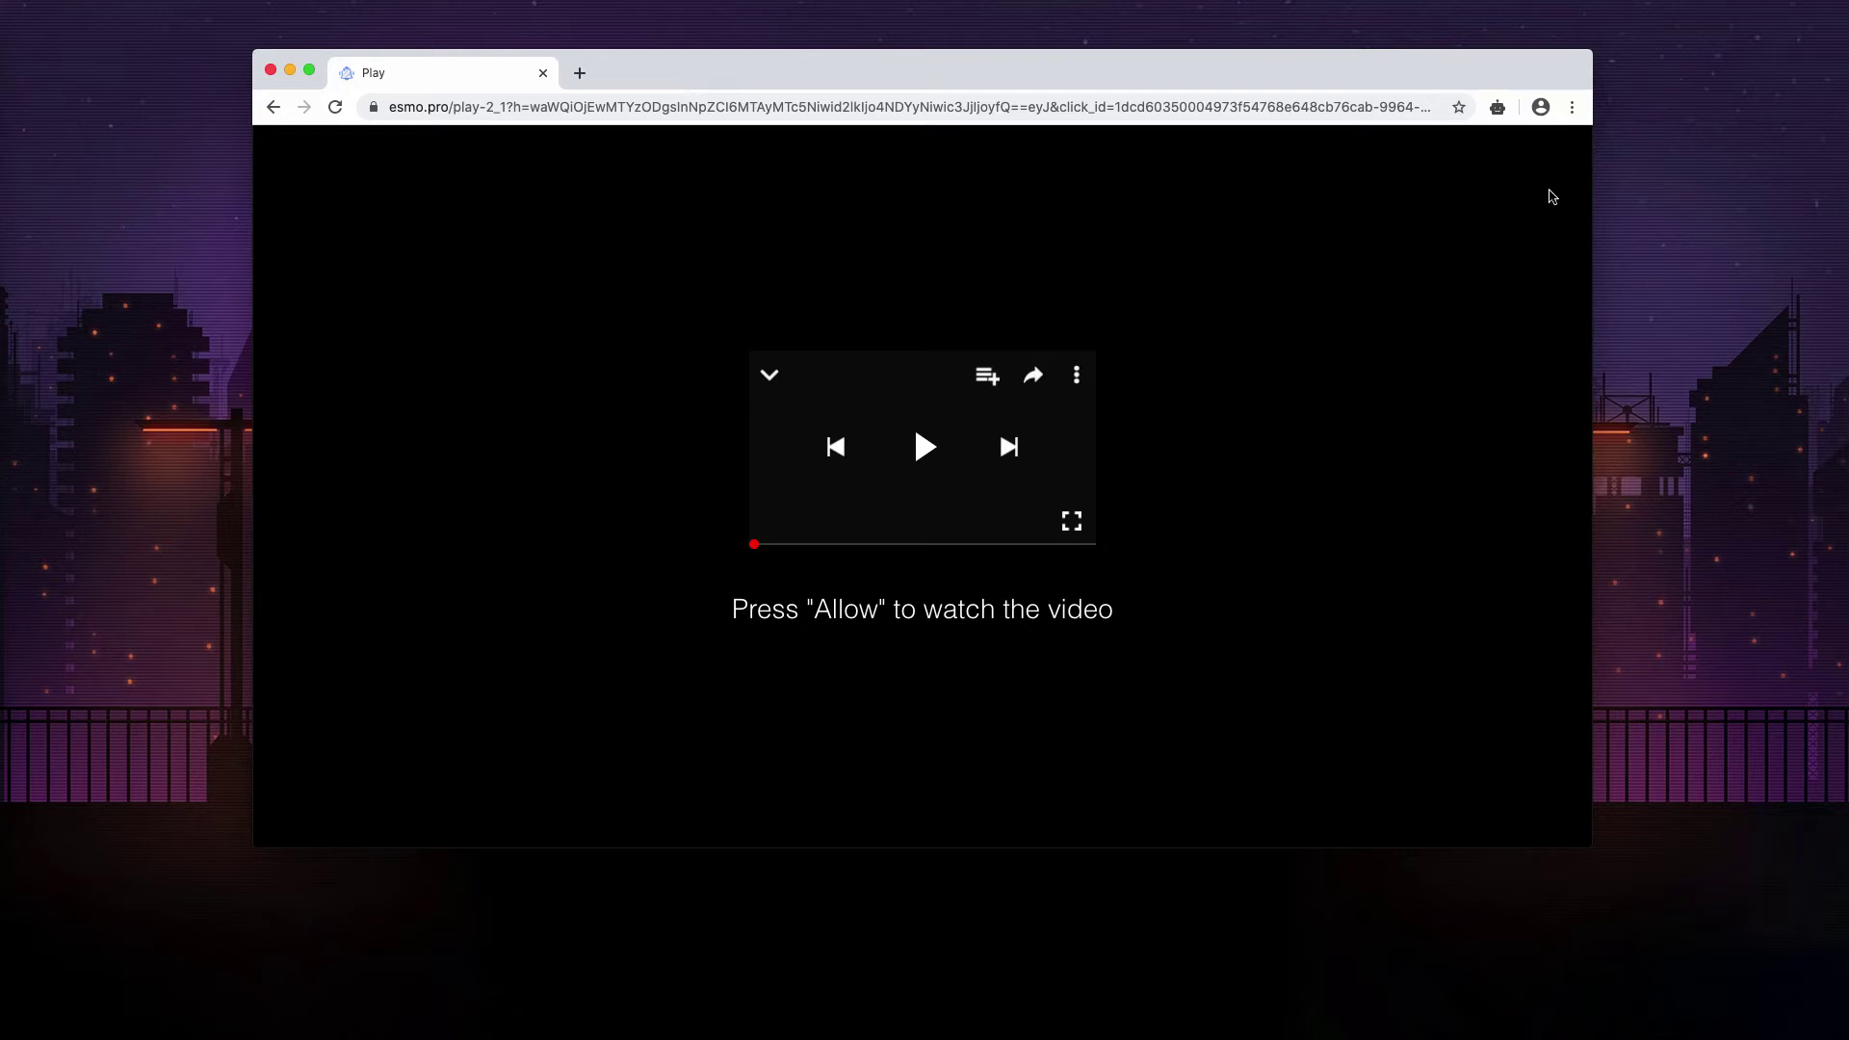
left_click(1570, 109)
left_click(1374, 488)
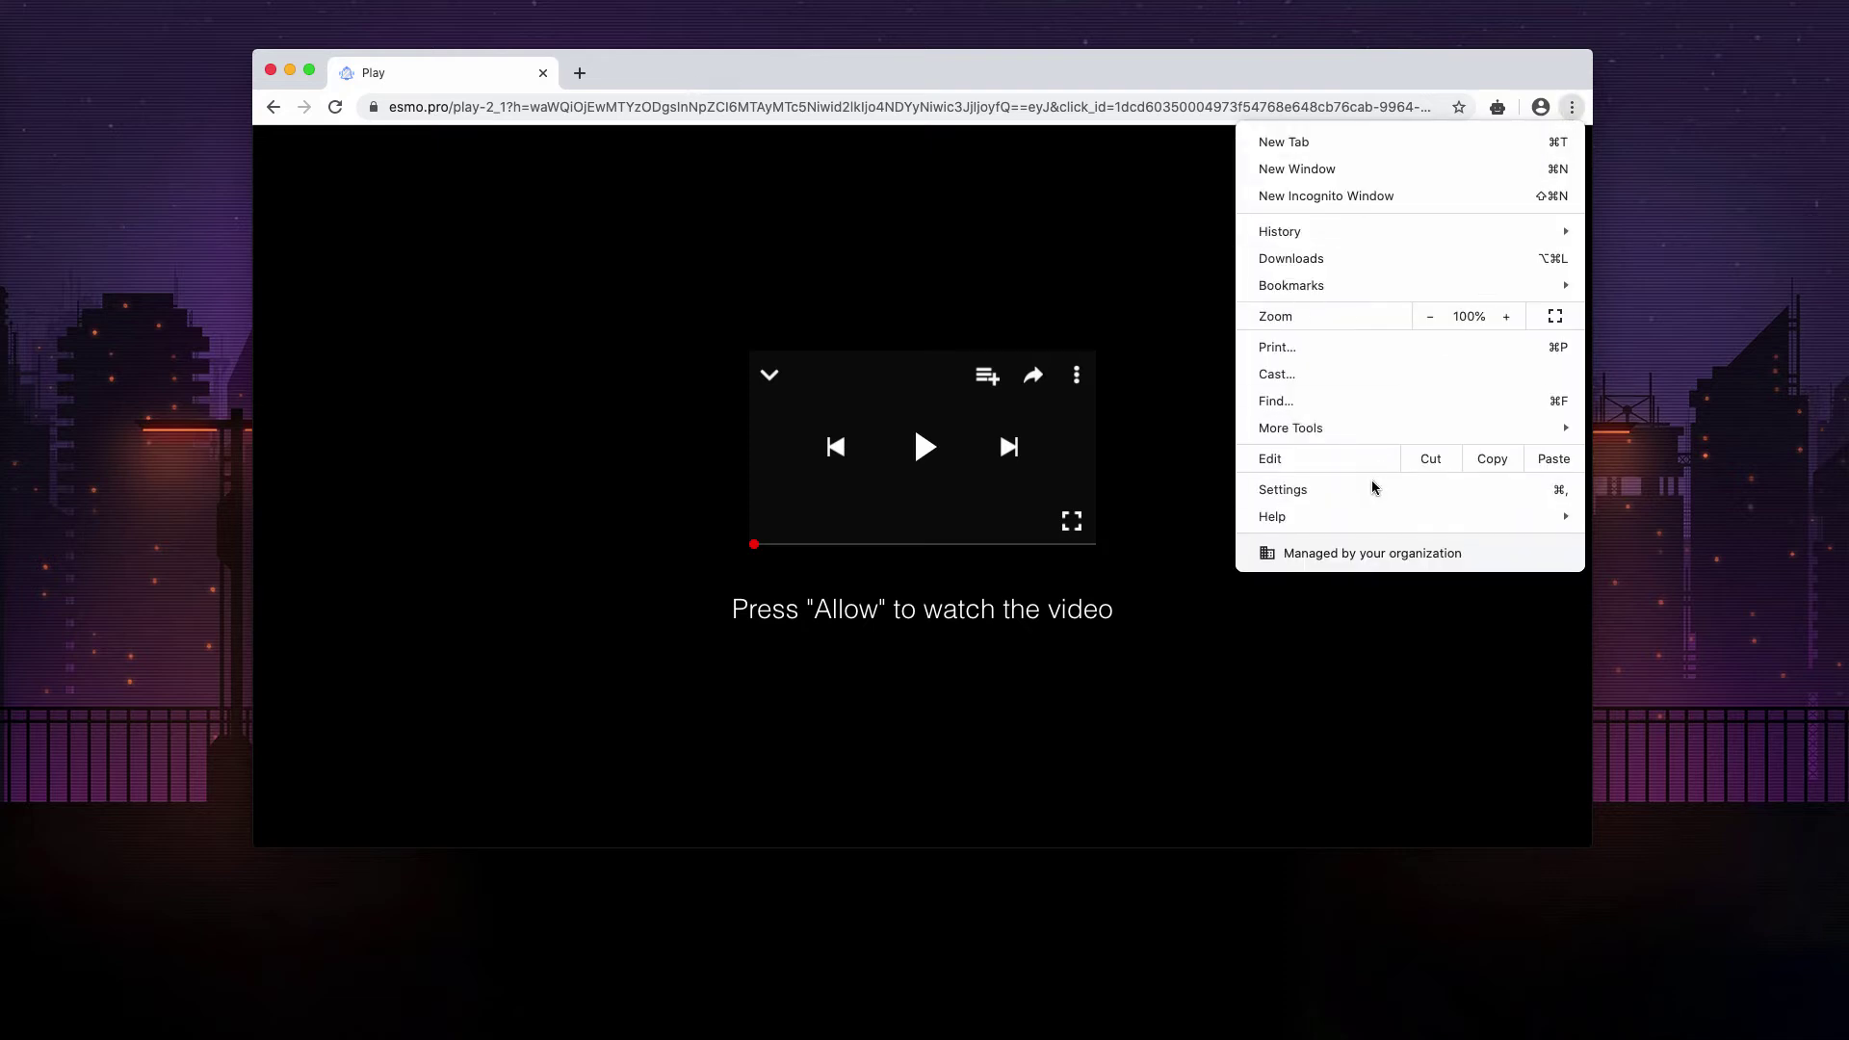
- Go to Site Settings and open the Notifications permissions list
scroll(816, 702, "down", 2)
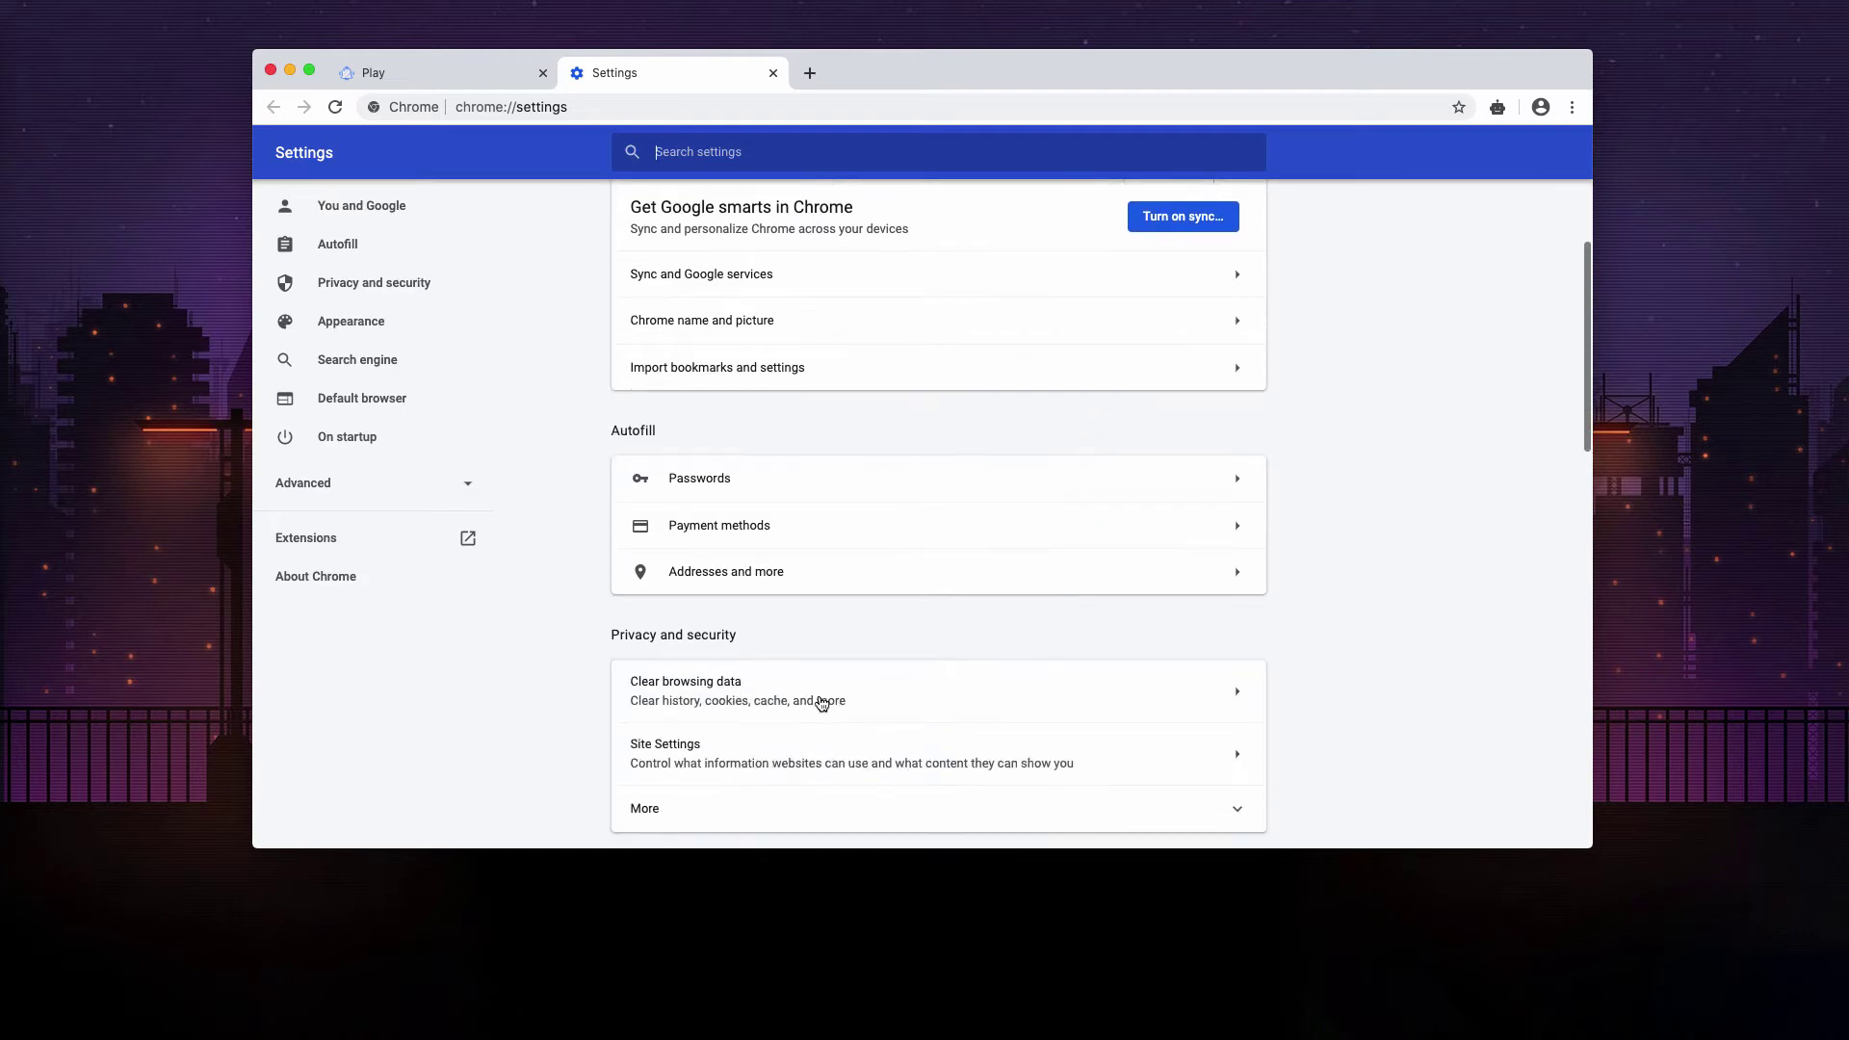
left_click(764, 750)
left_click(763, 742)
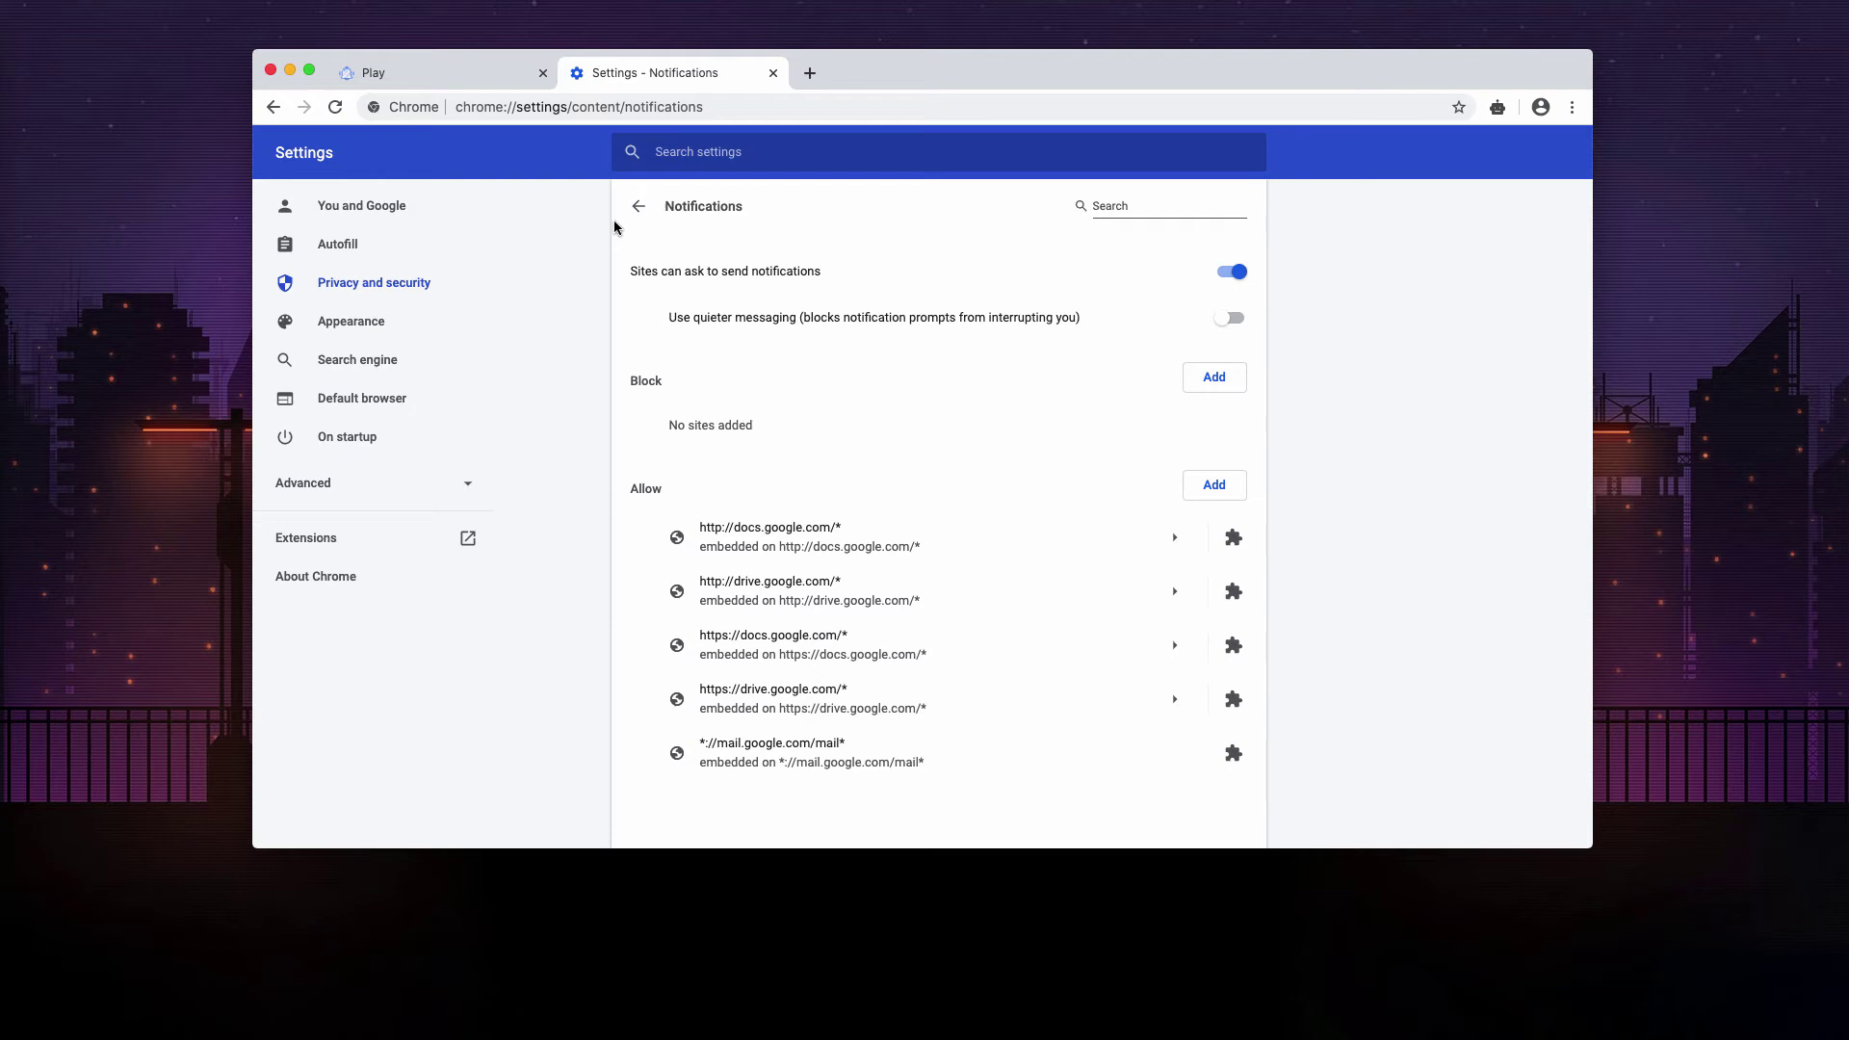
- Enter combocleaner.com in Chrome's address bar and check the full address
left_click(714, 104)
type("combocleaner.com")
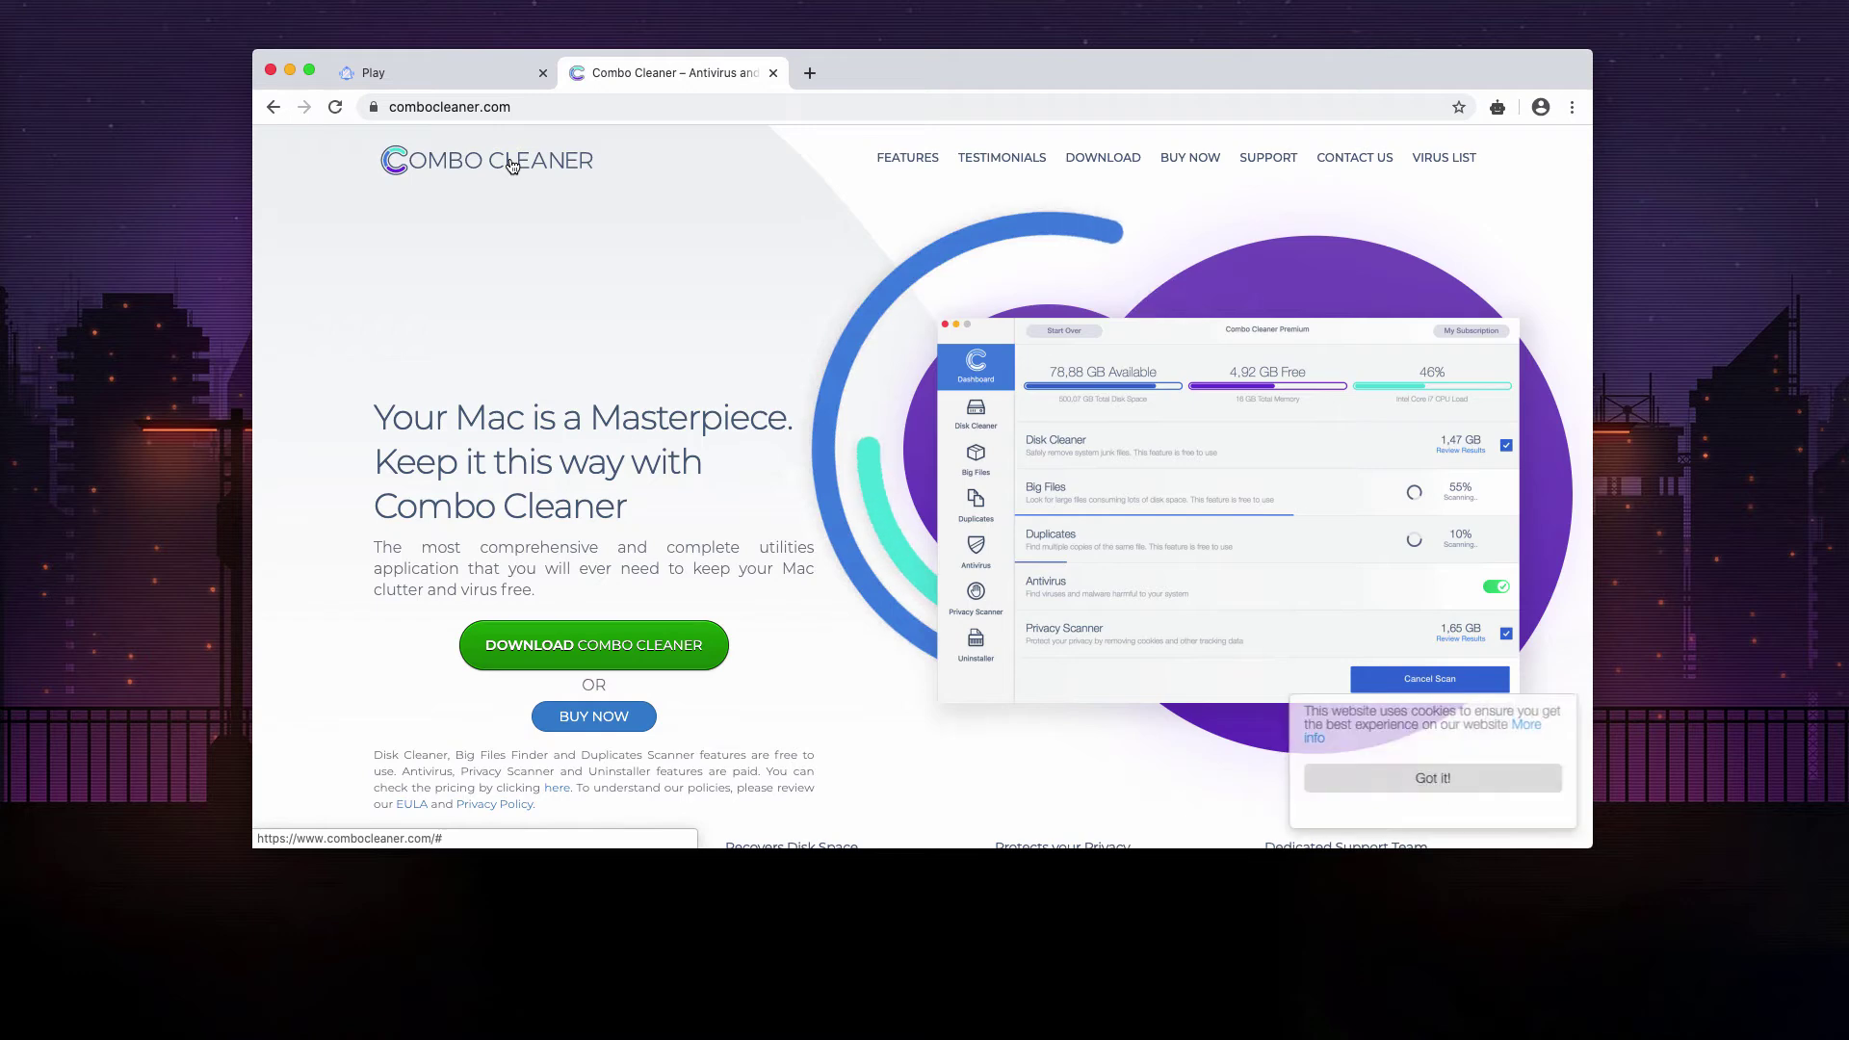
left_click_drag(513, 105, 384, 106)
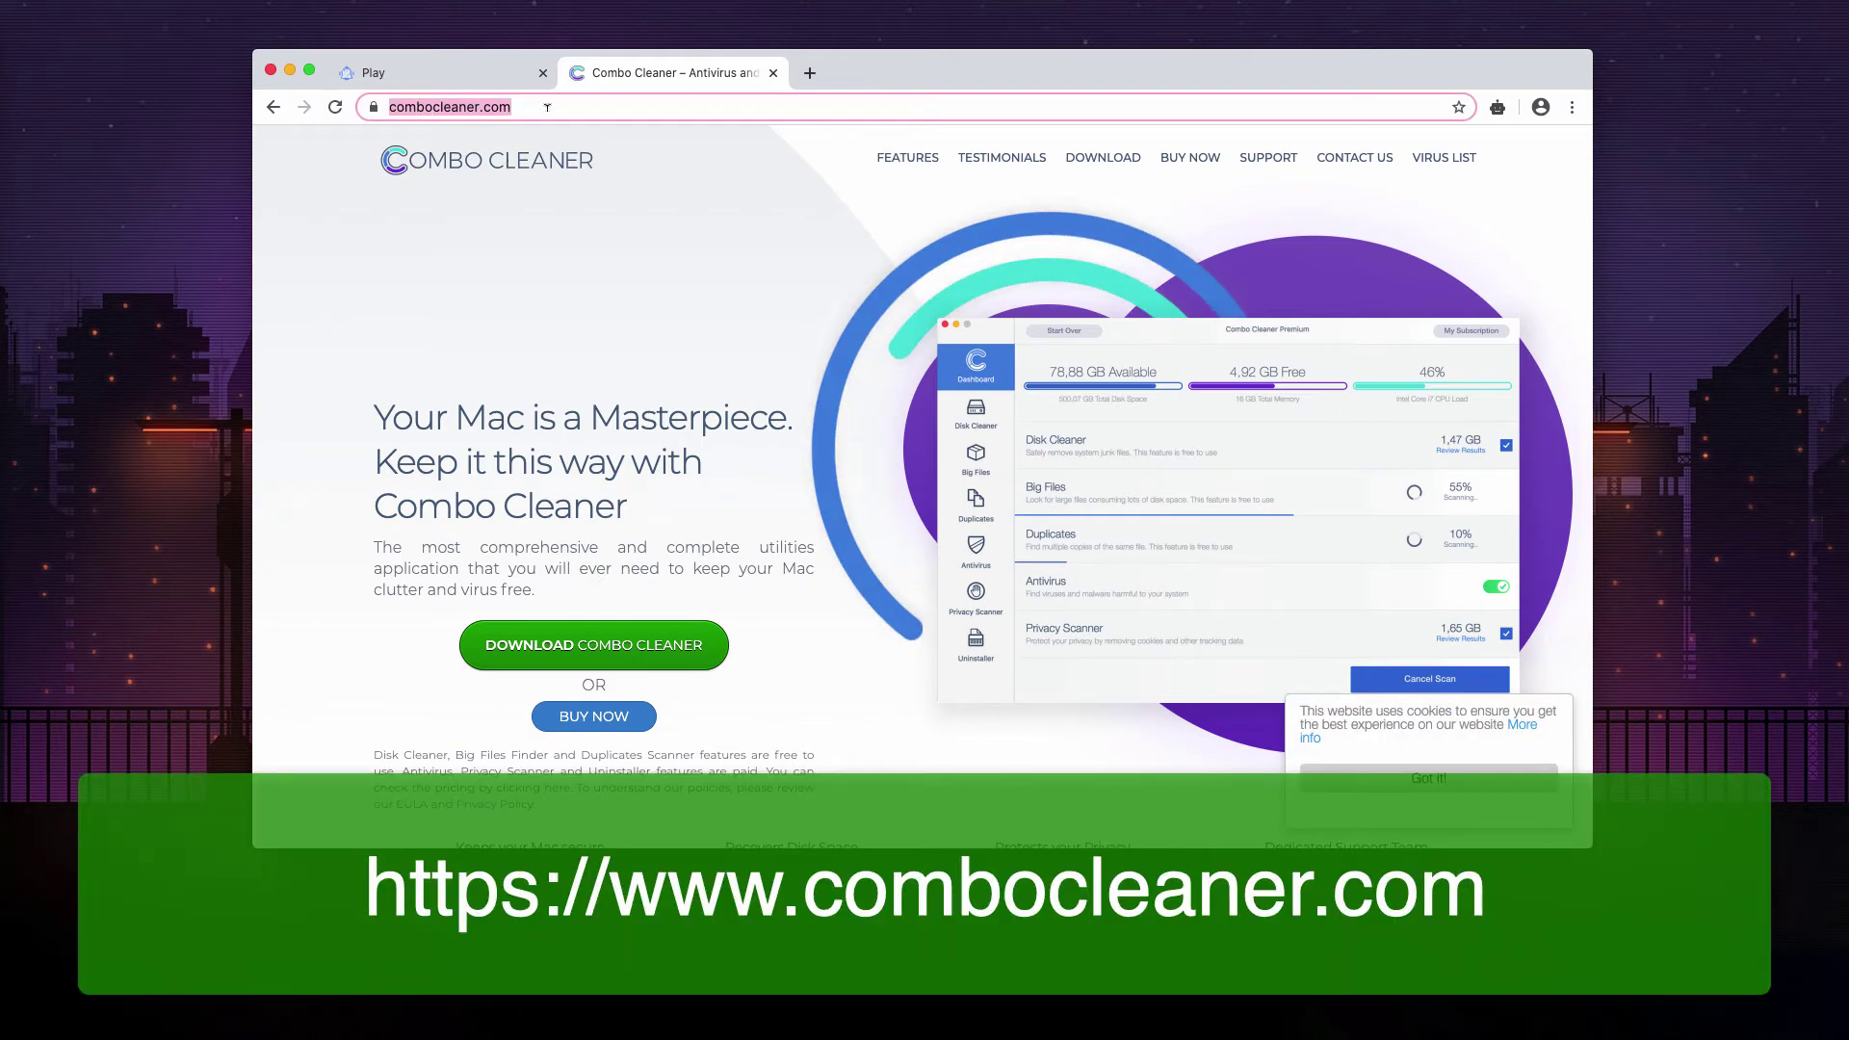
key("Right")
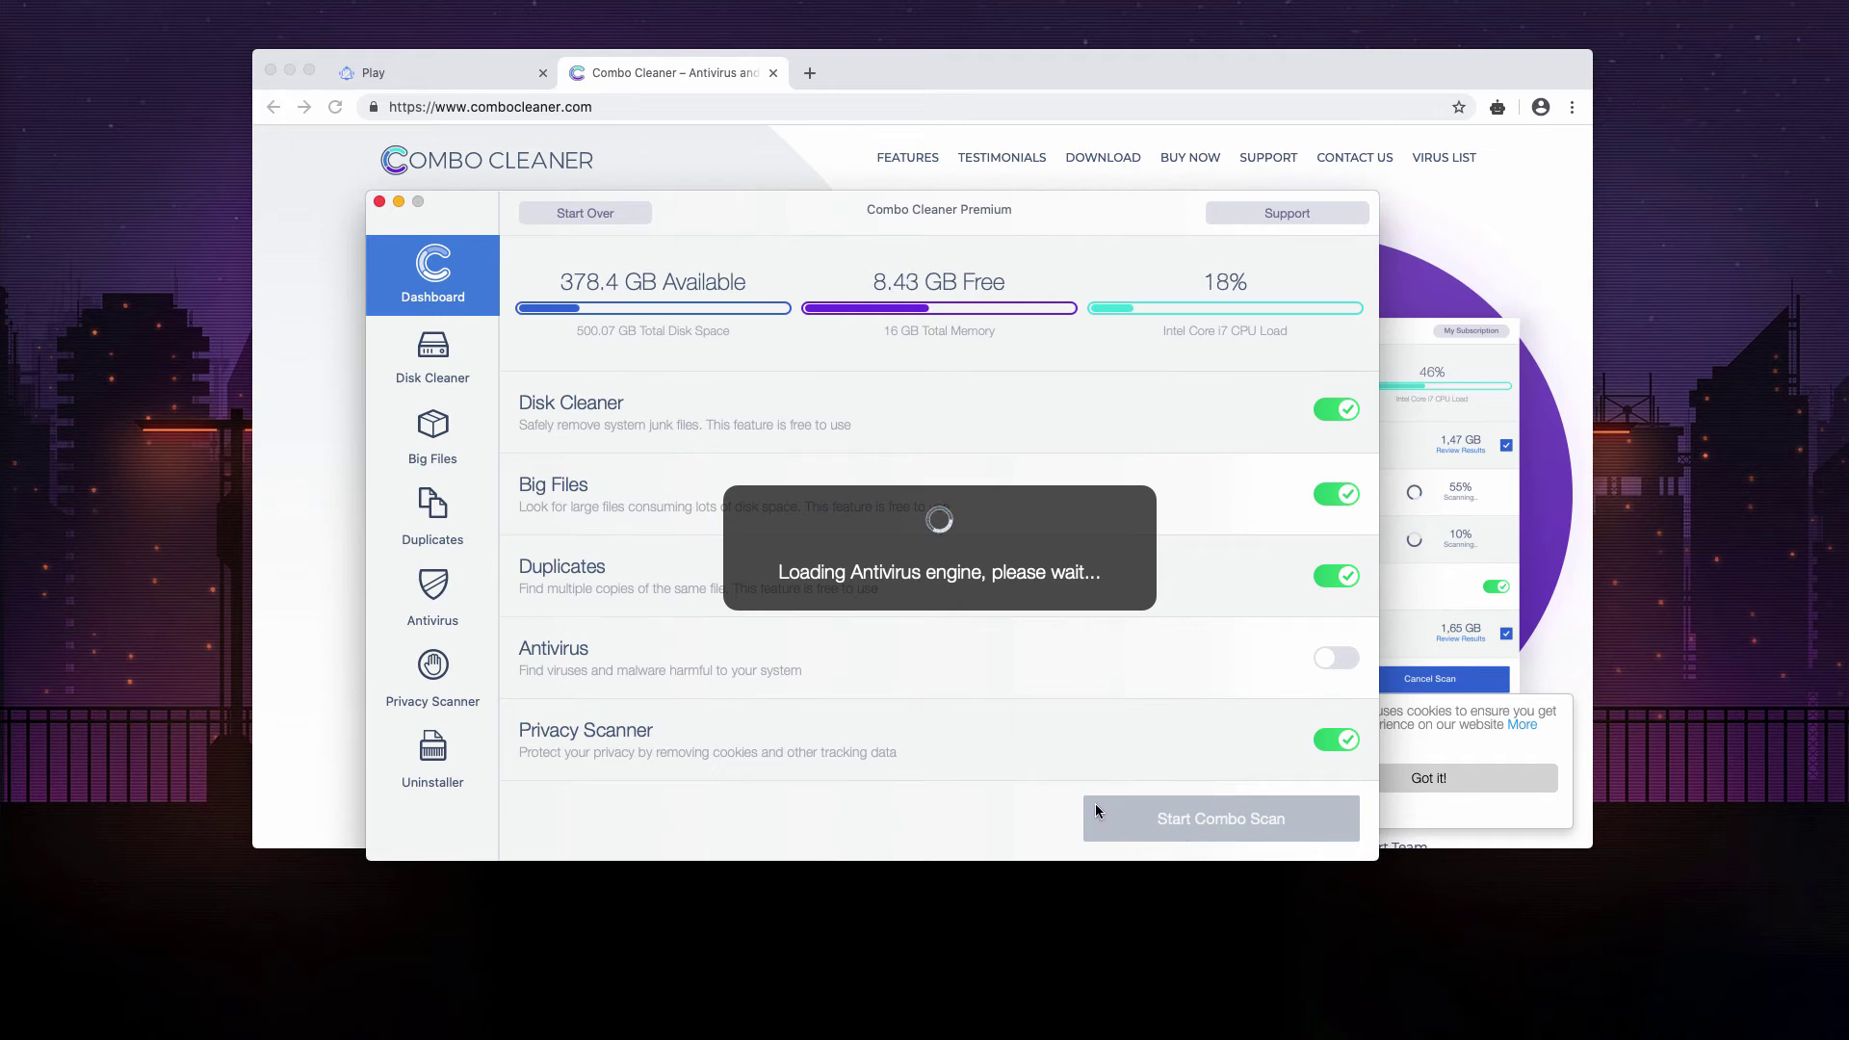
- Run Start Combo Scan until it reports 28 threats, nudging the Combo Cleaner window right
left_click(1179, 821)
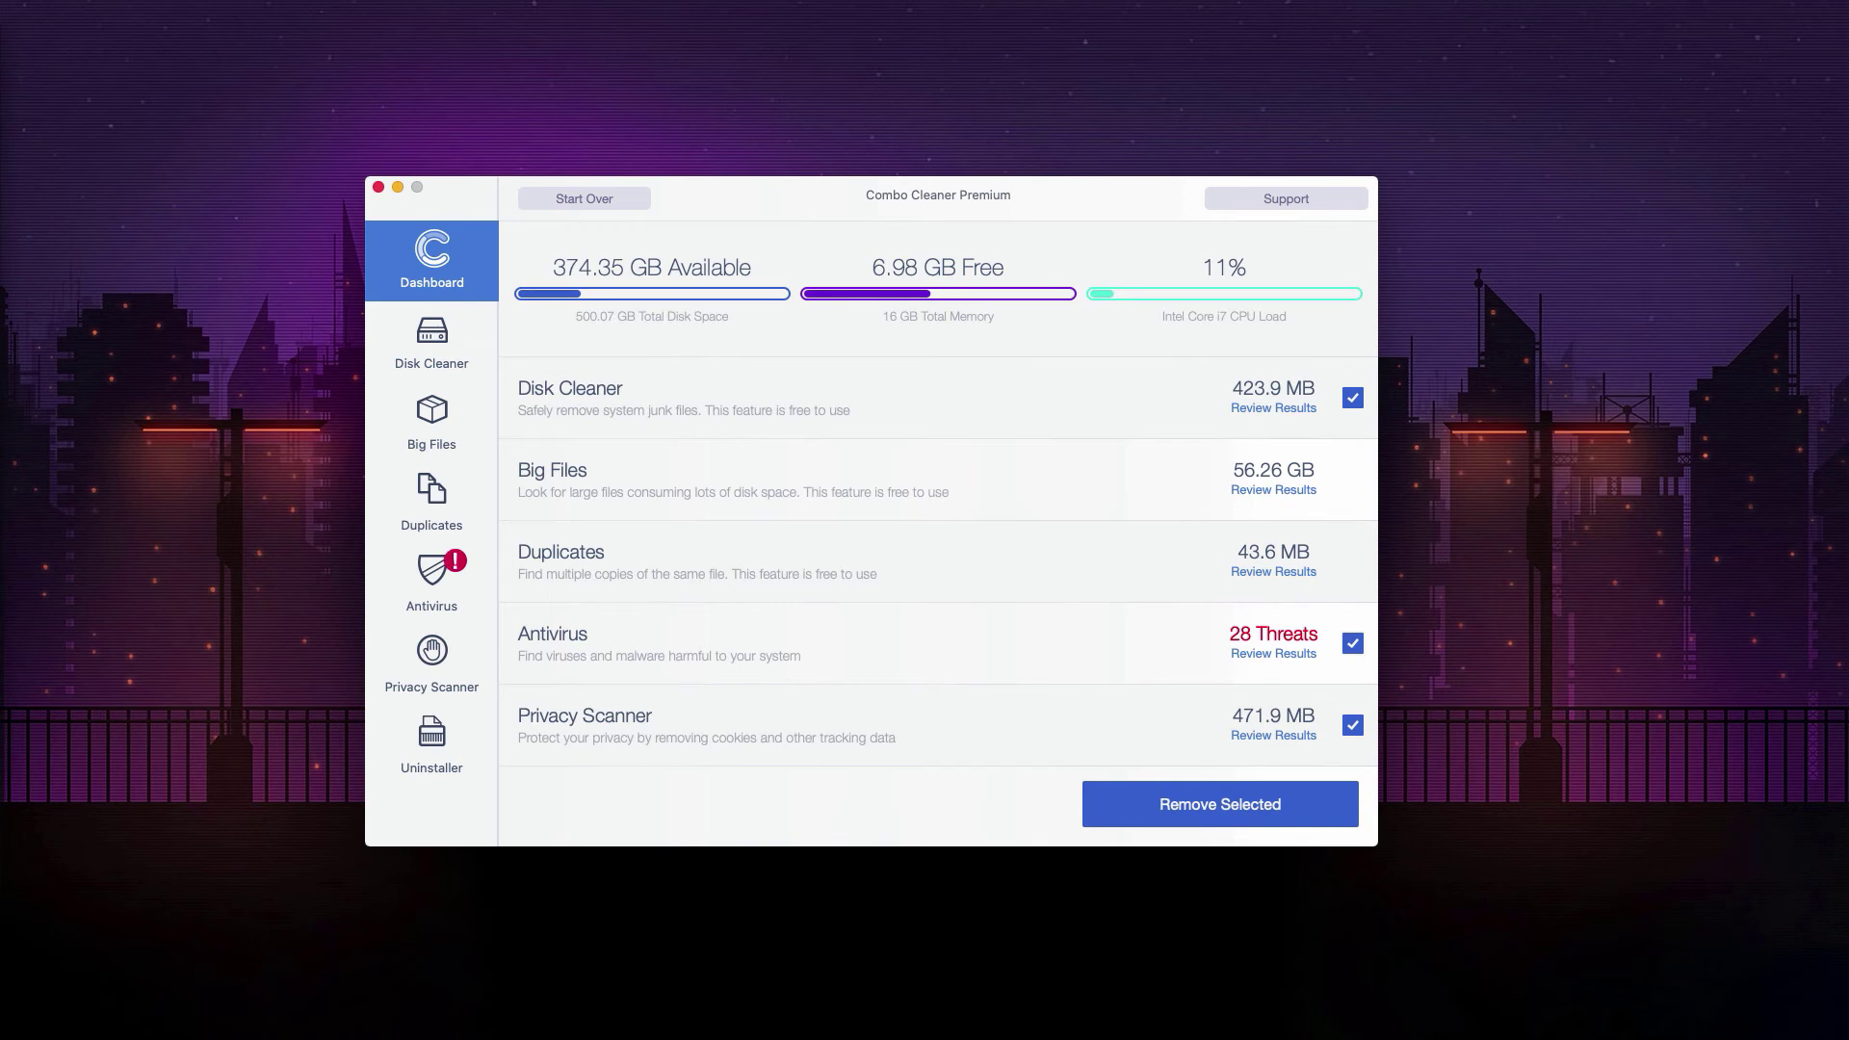
left_click_drag(969, 209, 985, 212)
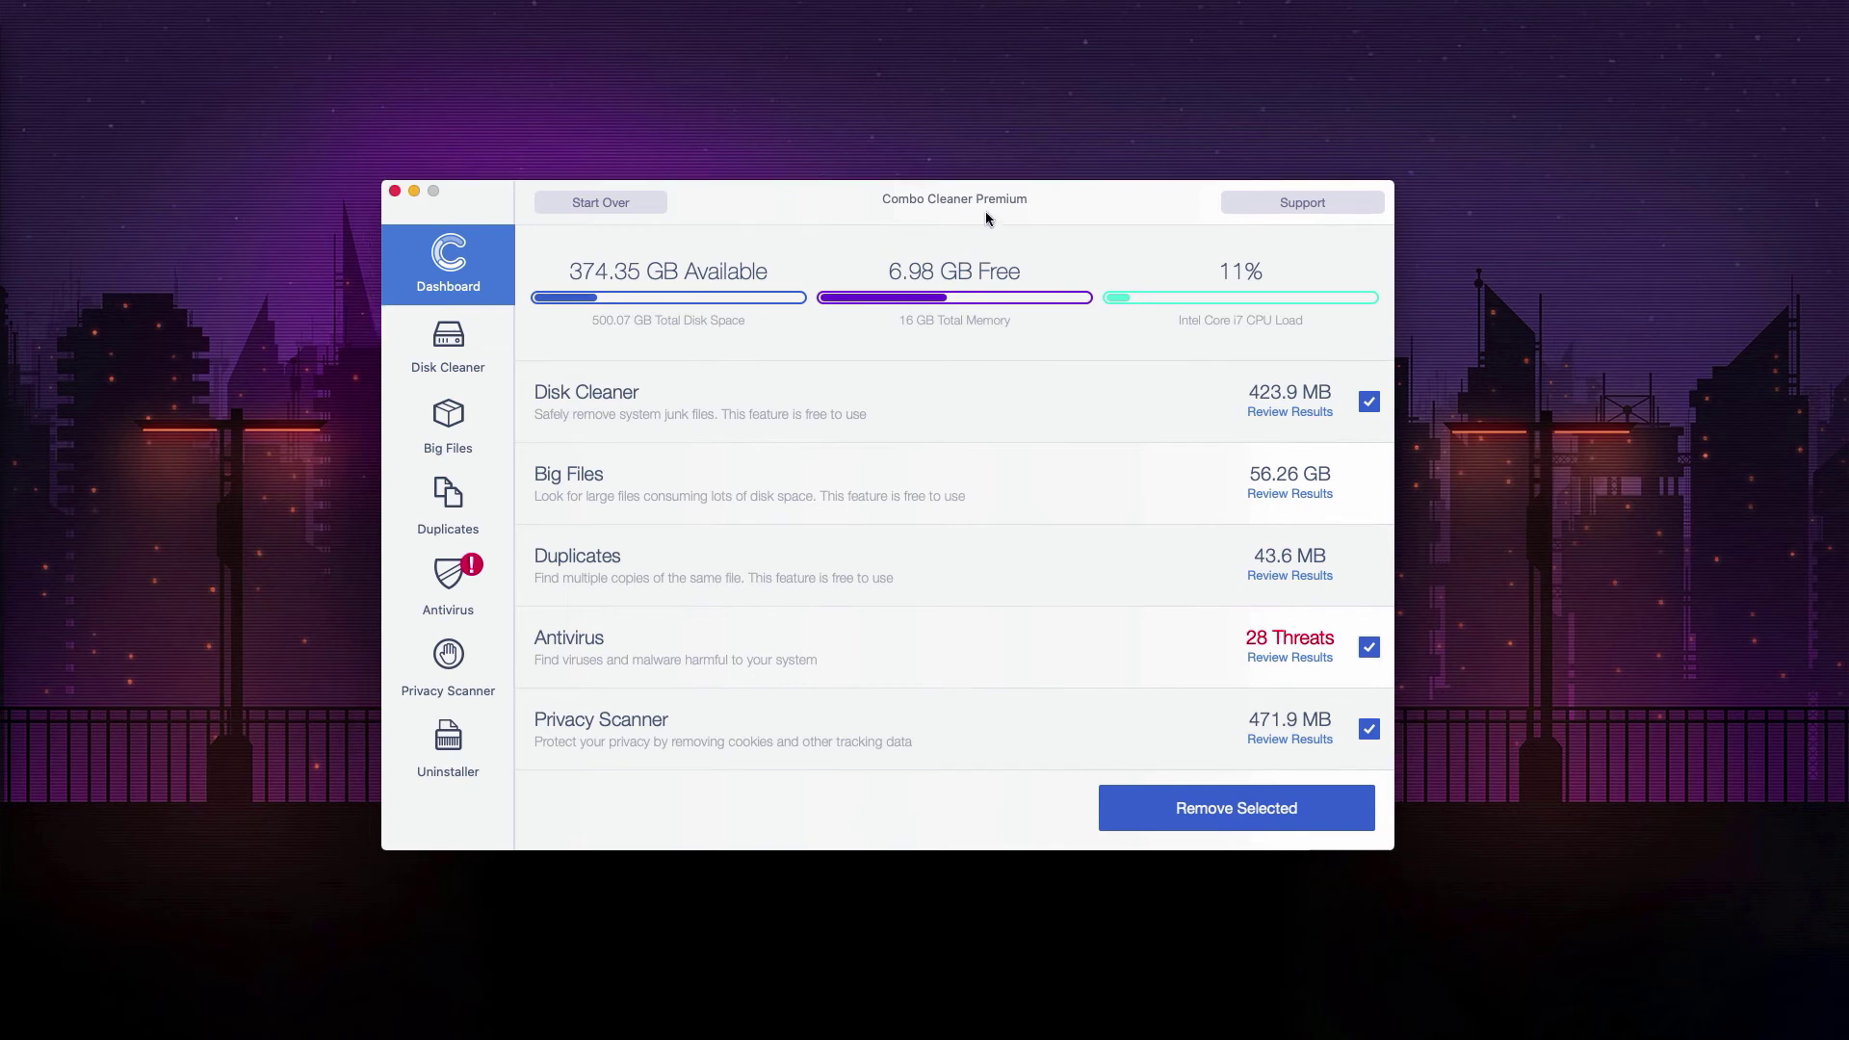
left_click(1314, 657)
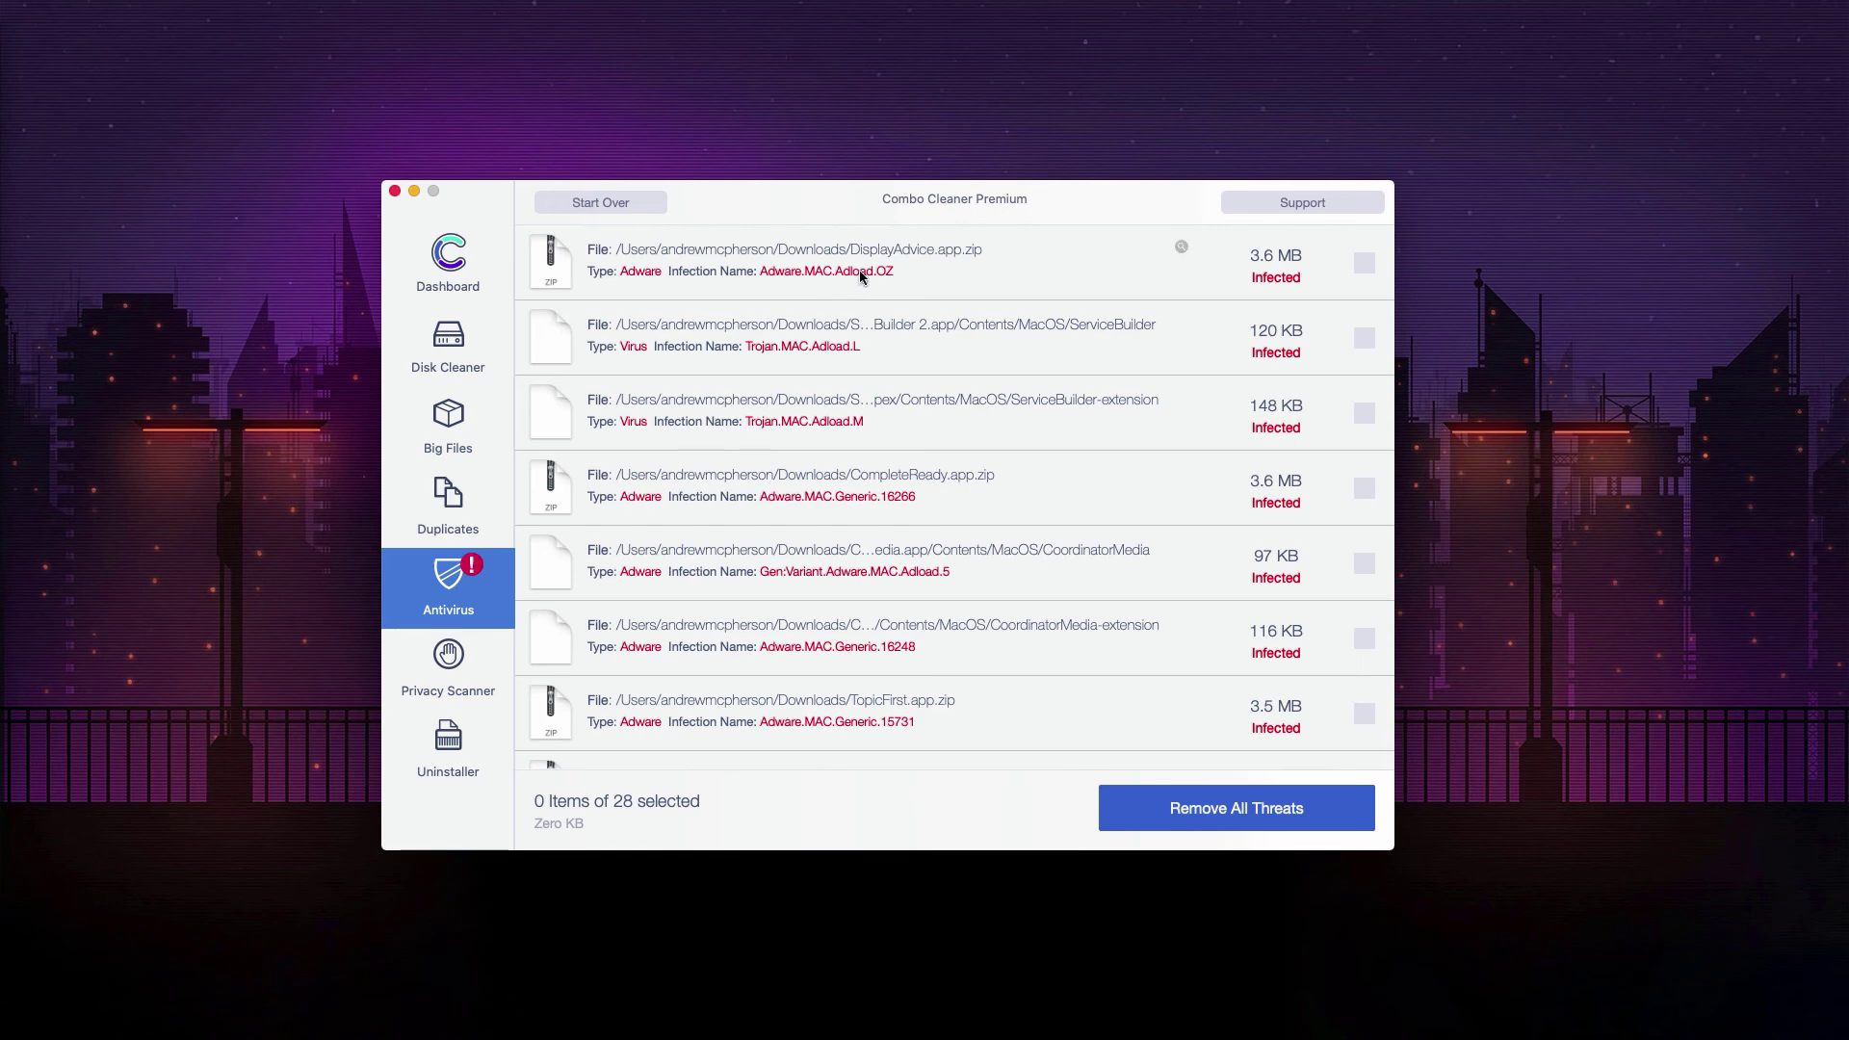
scroll(786, 320, "down", 1)
scroll(786, 404, "down", 2)
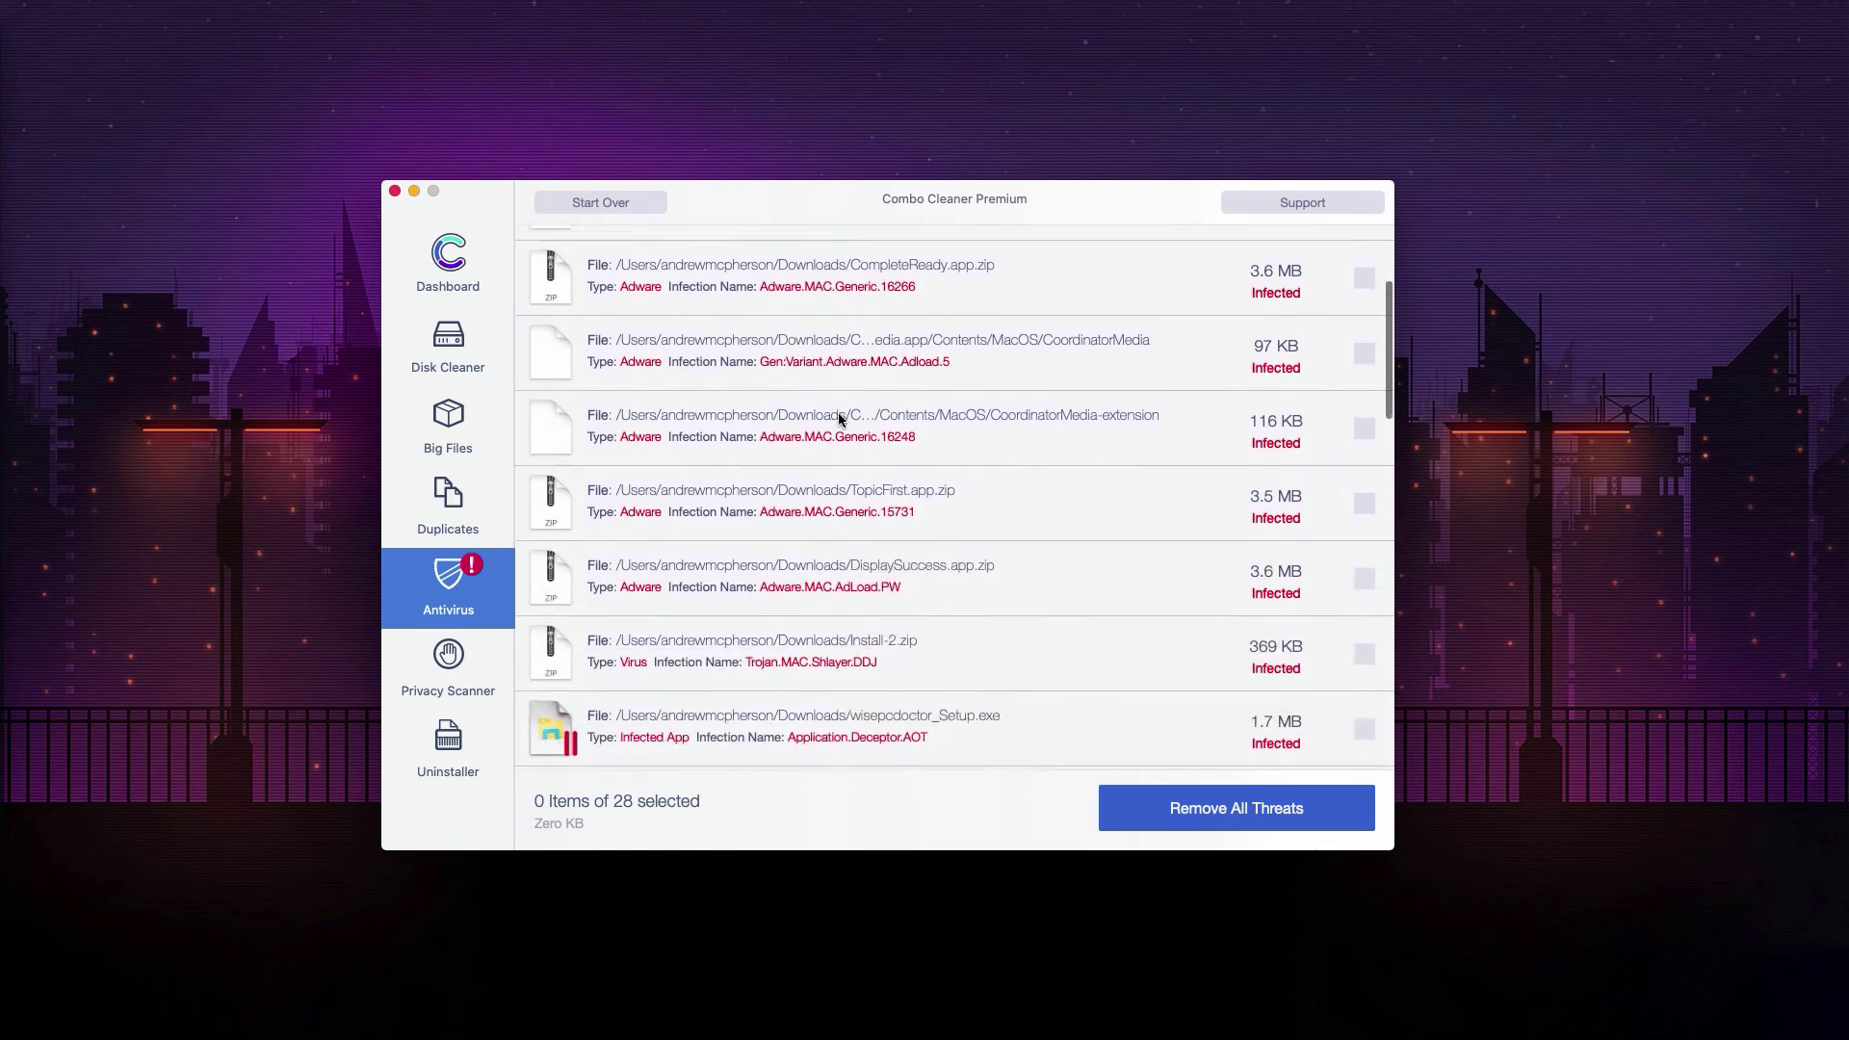
scroll(785, 462, "down", 2)
scroll(783, 486, "up", 2)
scroll(783, 486, "up", 3)
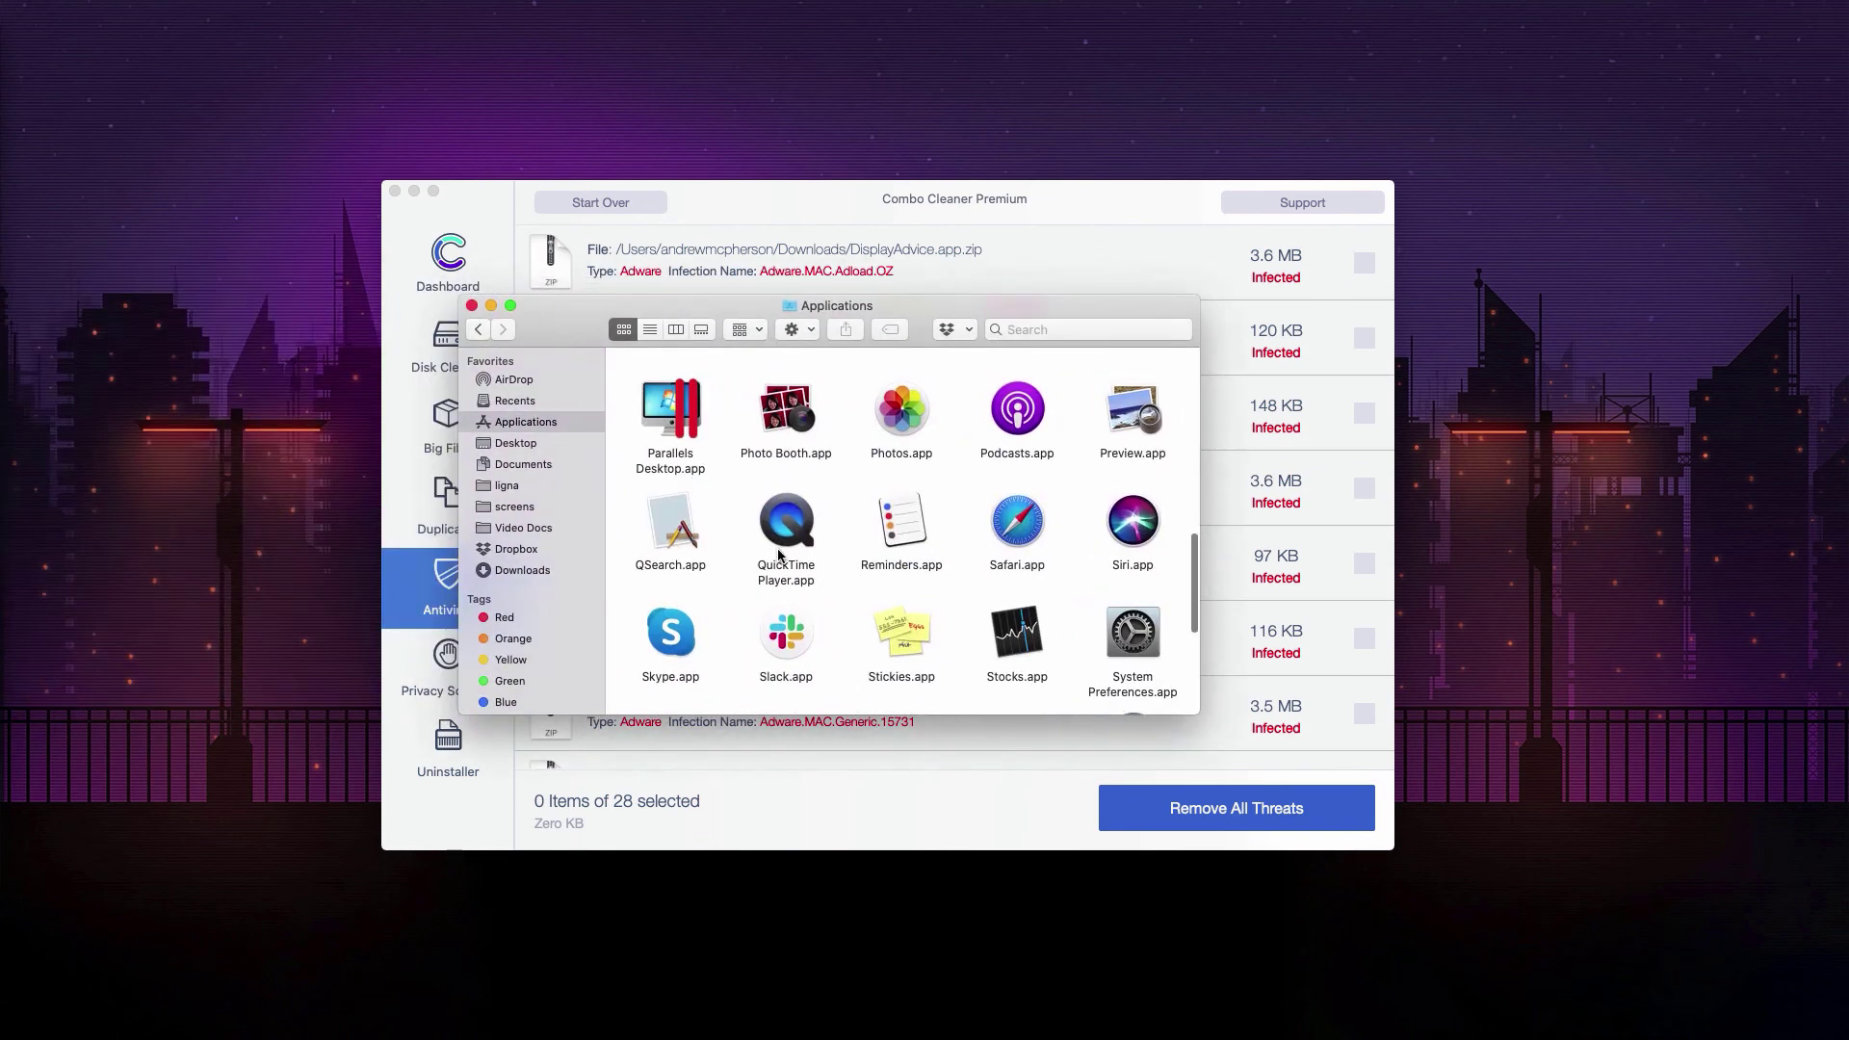
scroll(785, 556, "up", 3)
scroll(785, 556, "up", 3)
scroll(785, 556, "up", 3)
scroll(785, 556, "up", 3)
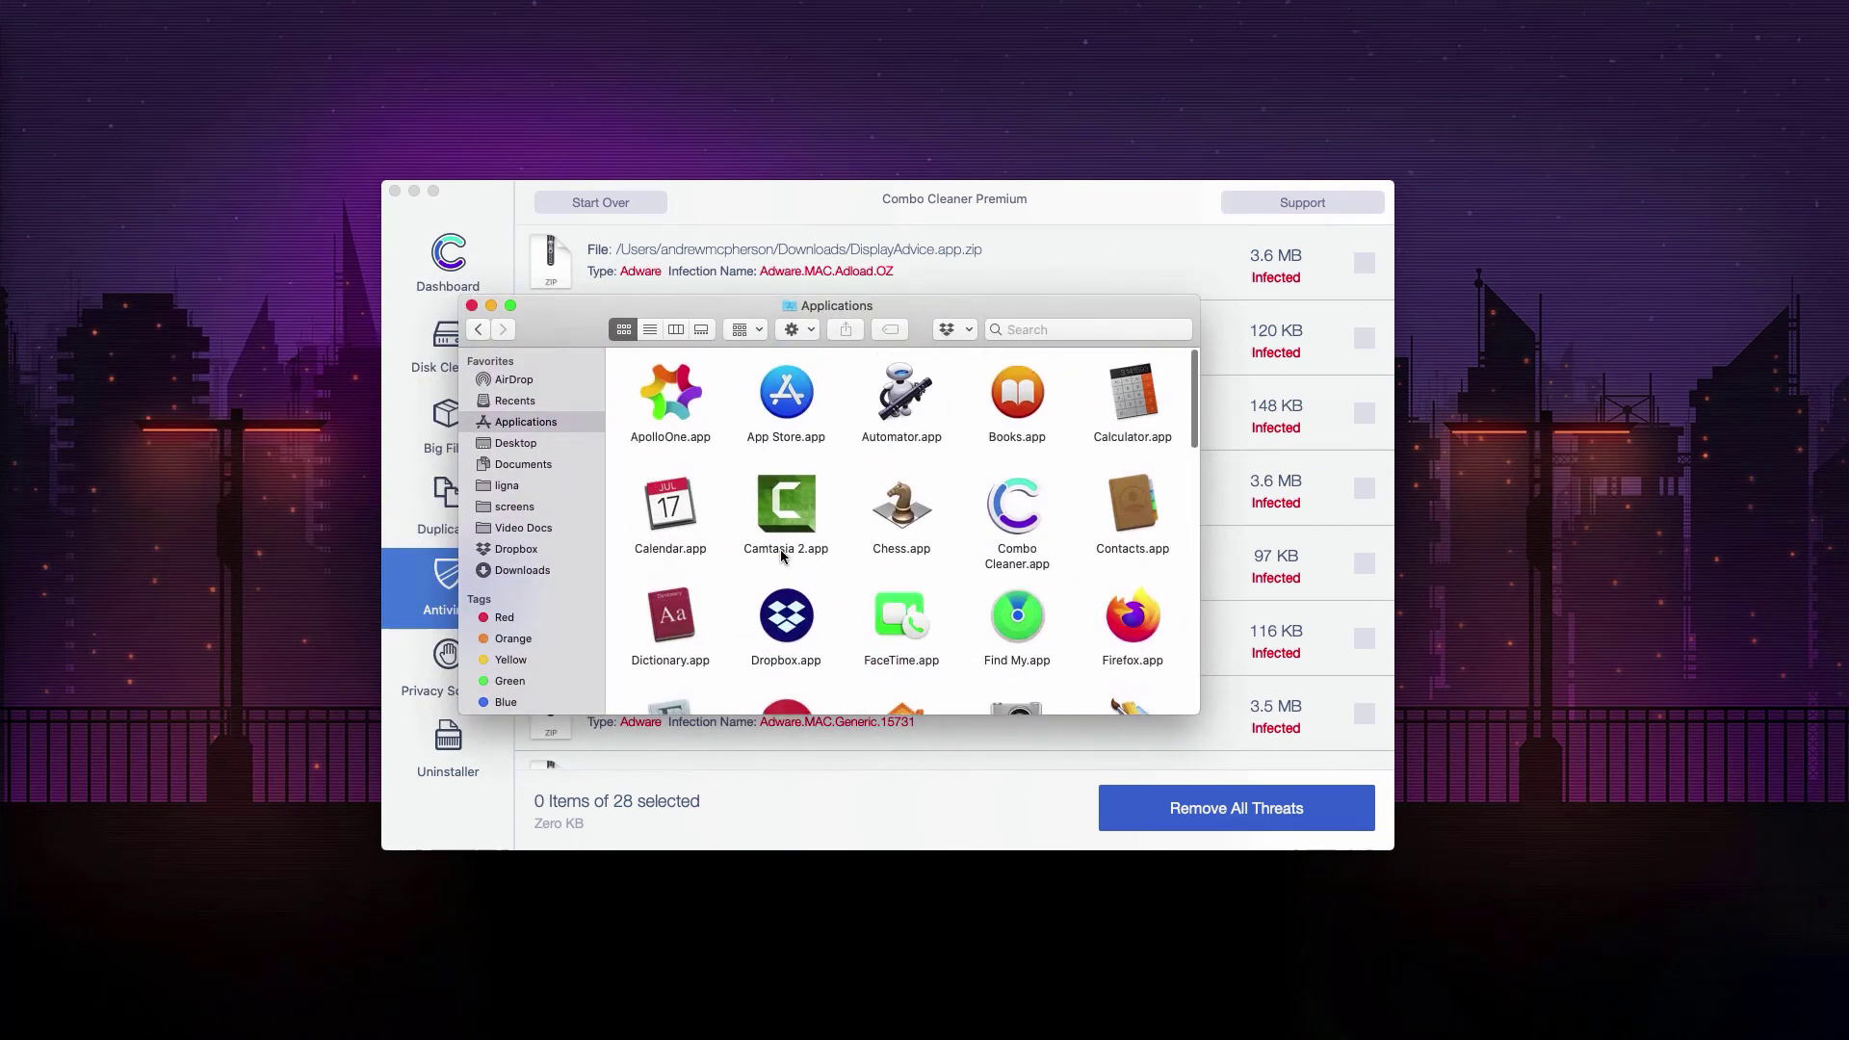
scroll(785, 556, "up", 2)
scroll(783, 557, "down", 3)
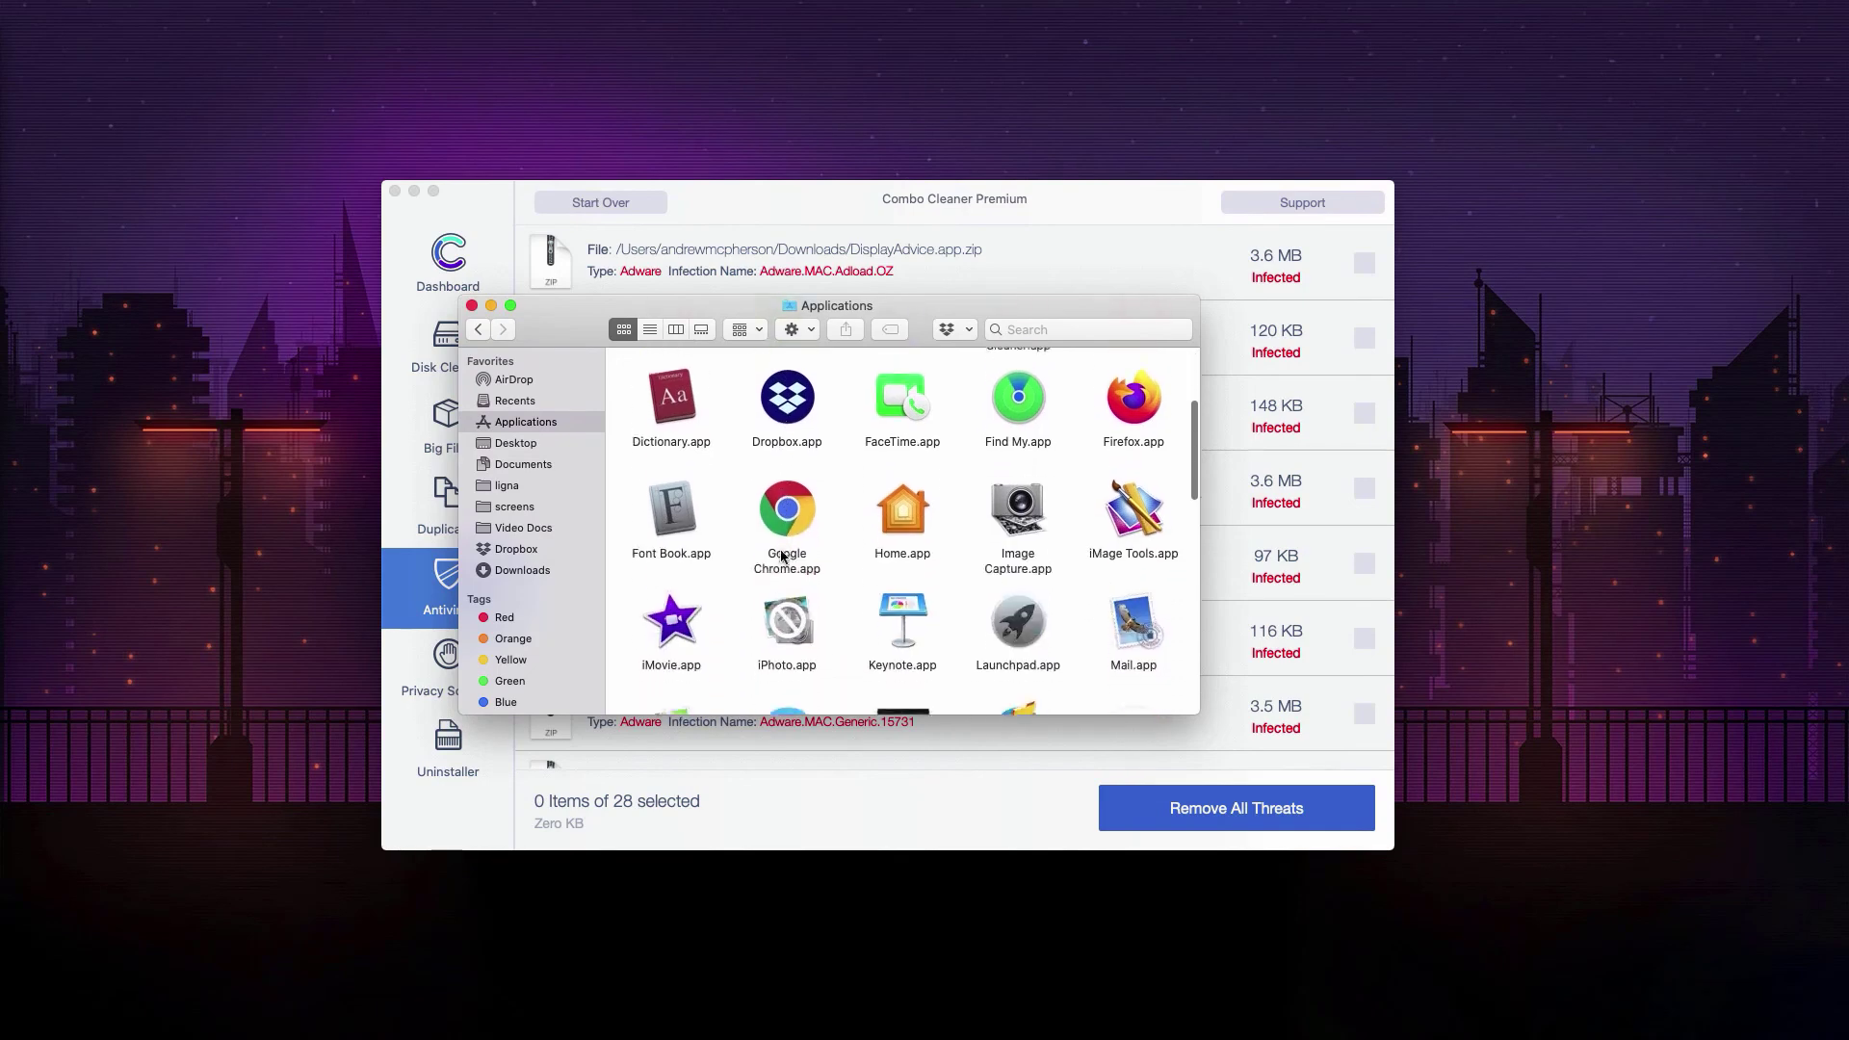
scroll(783, 557, "down", 2)
left_click(471, 305)
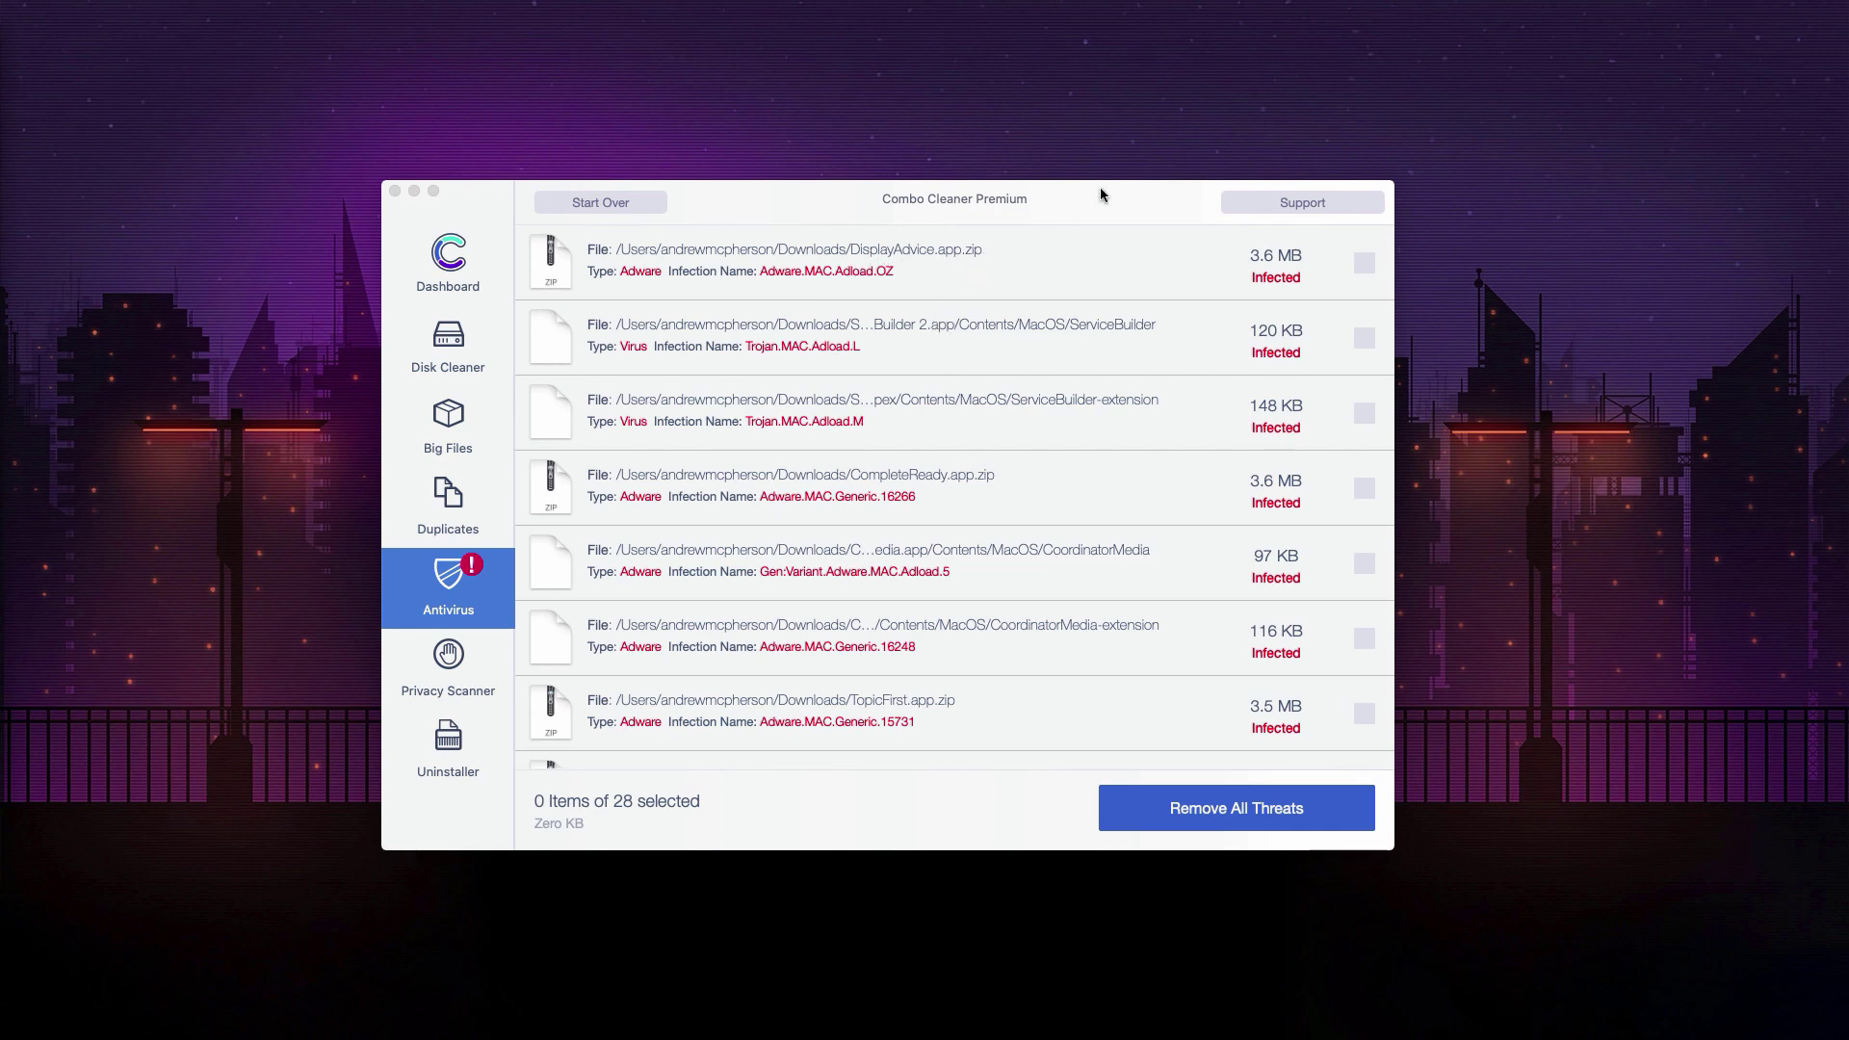
left_click_drag(1103, 205, 1111, 205)
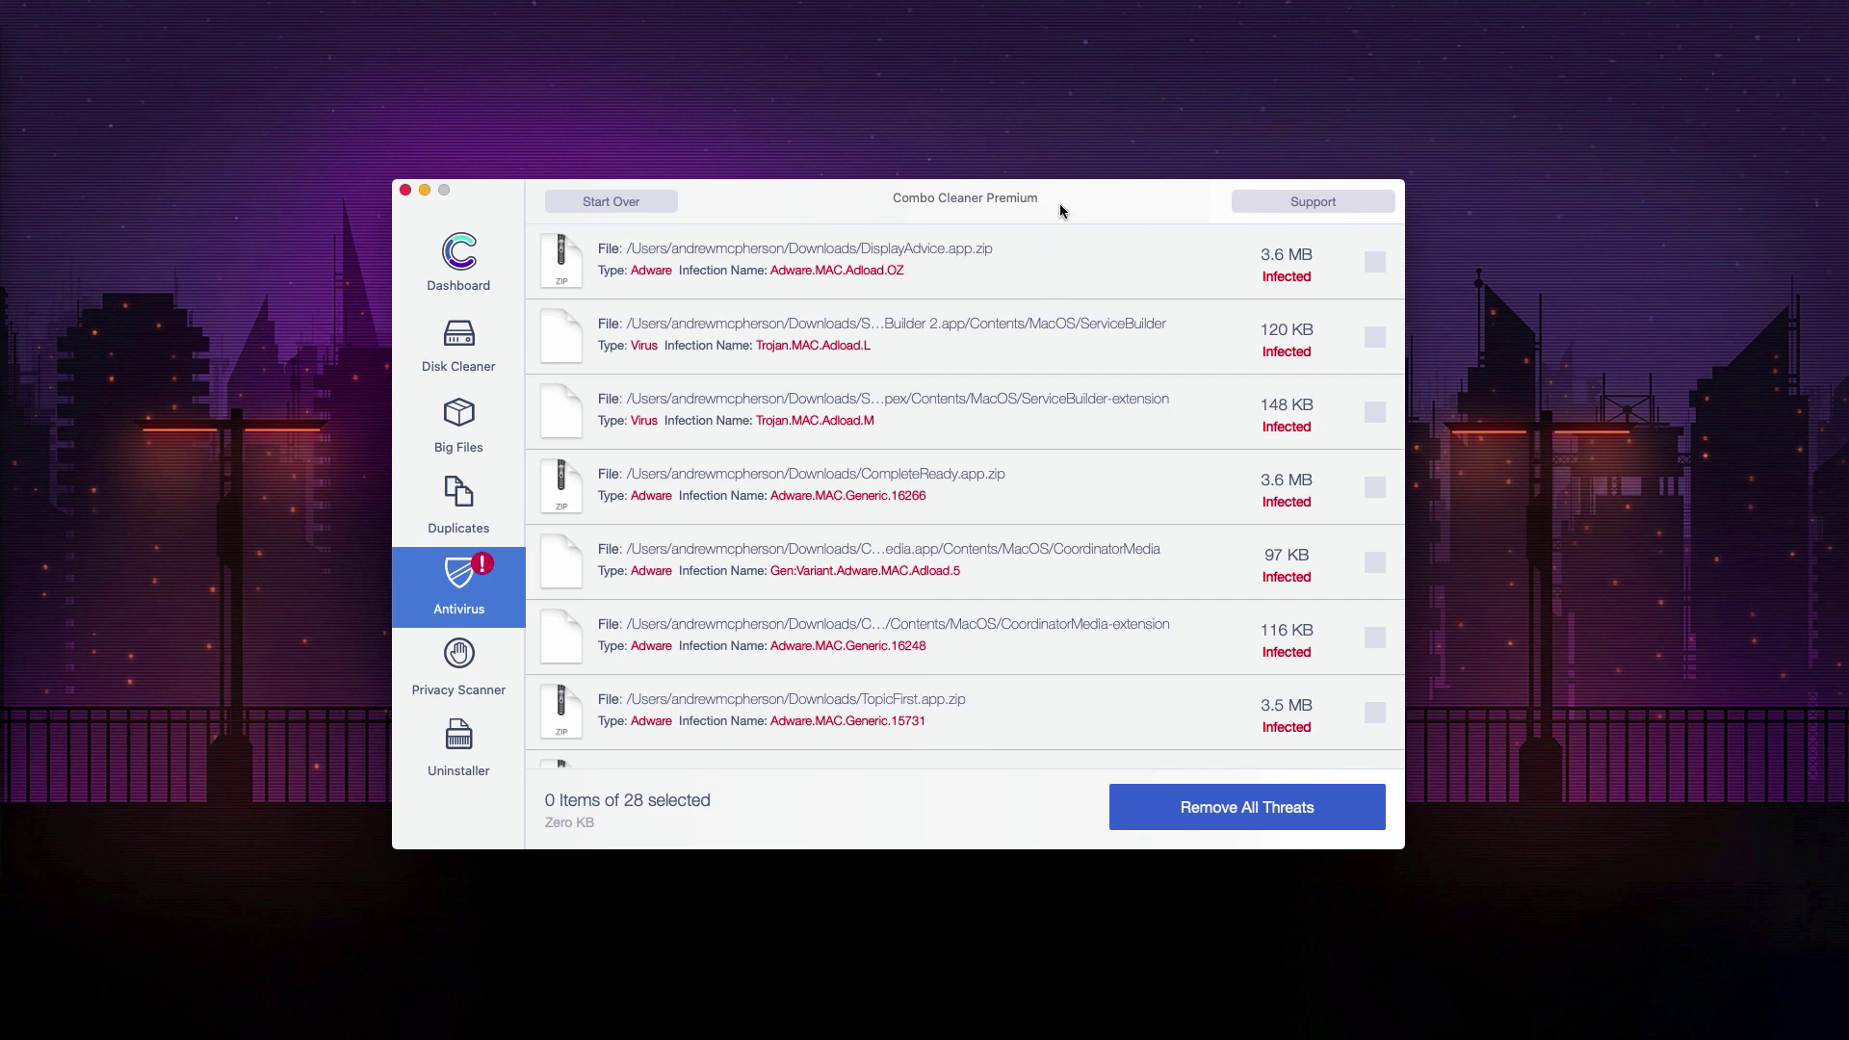
scroll(860, 520, "down", 3)
scroll(963, 635, "up", 3)
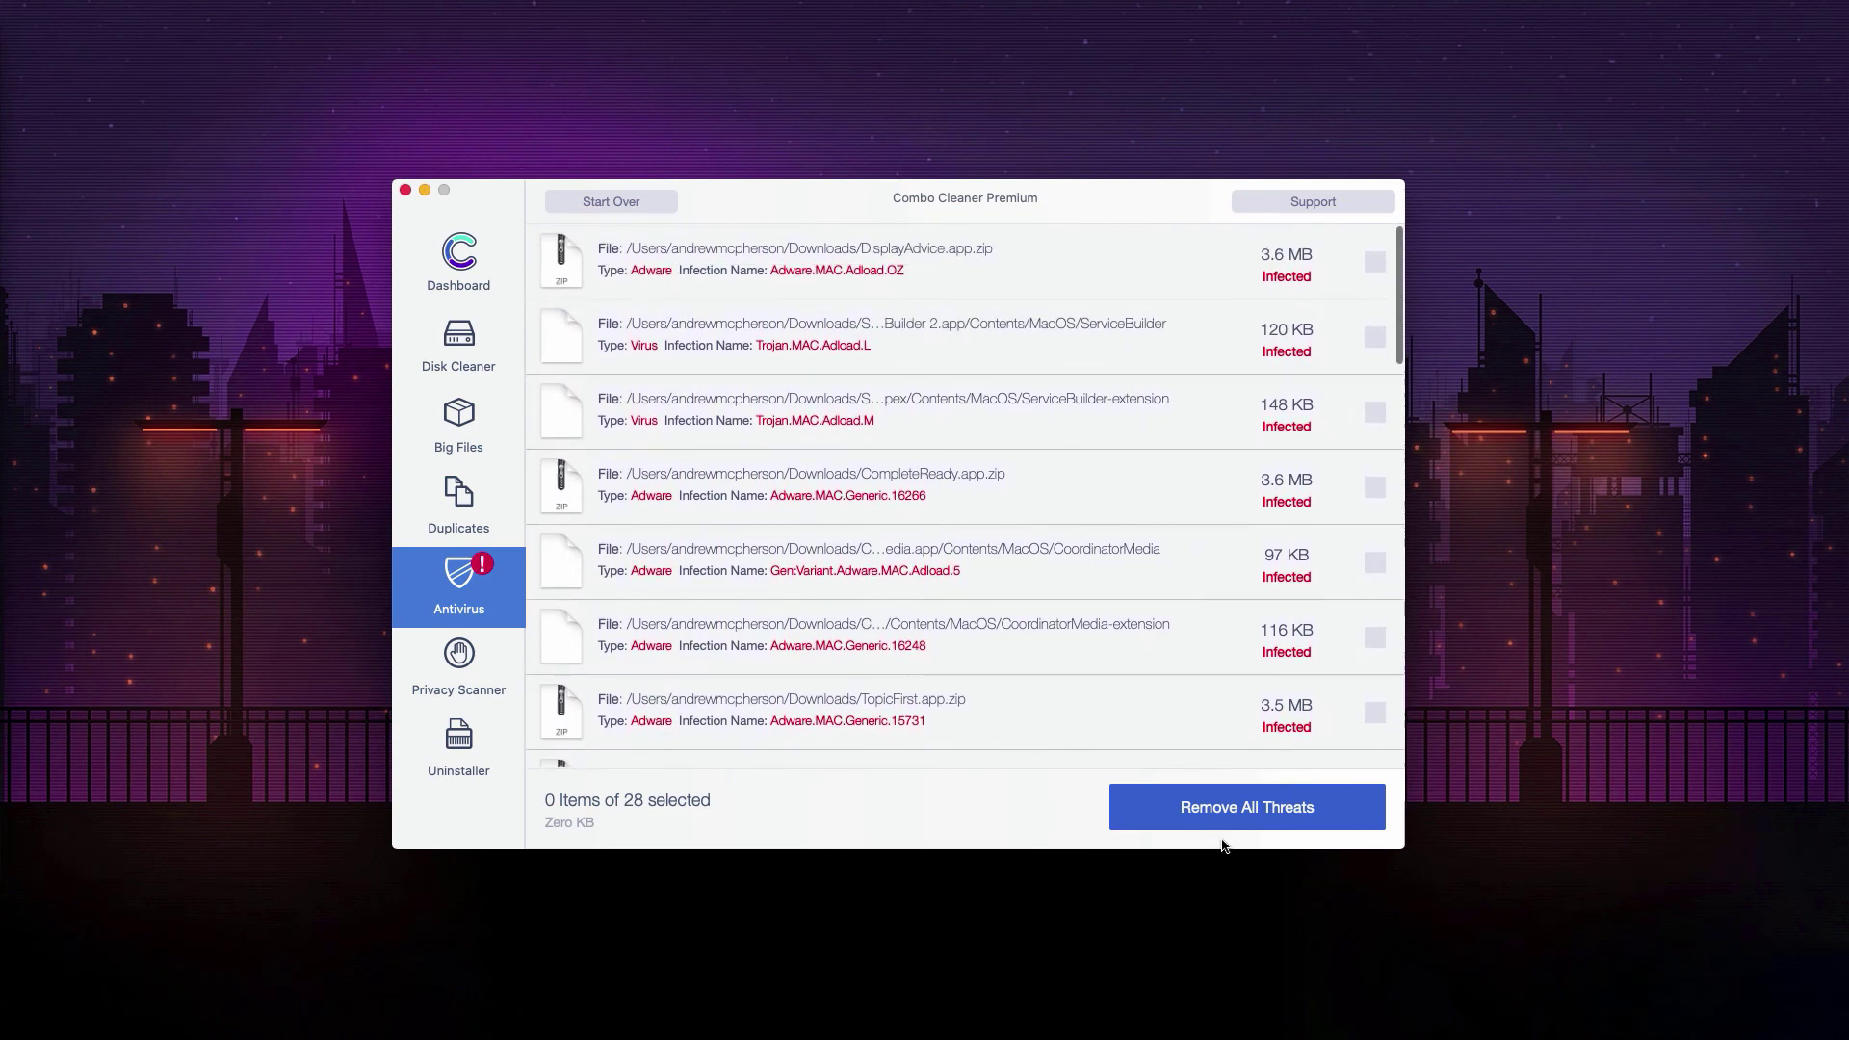